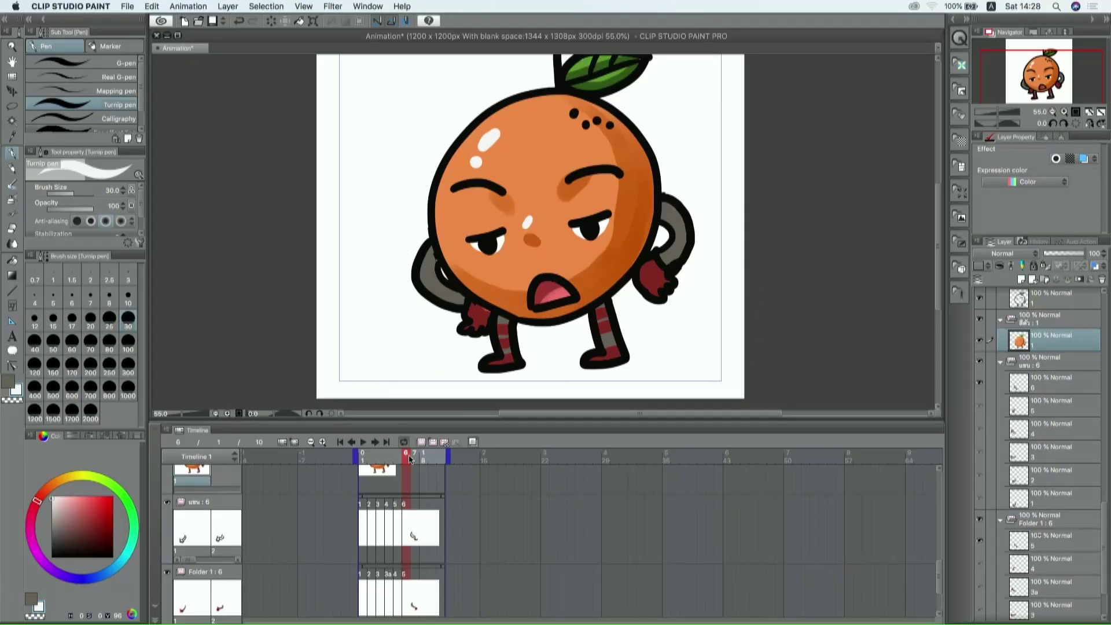
Show frame 3 of the animation, where the arm is stretched out, and open the canvas size settings.
drag(406, 458, 380, 461)
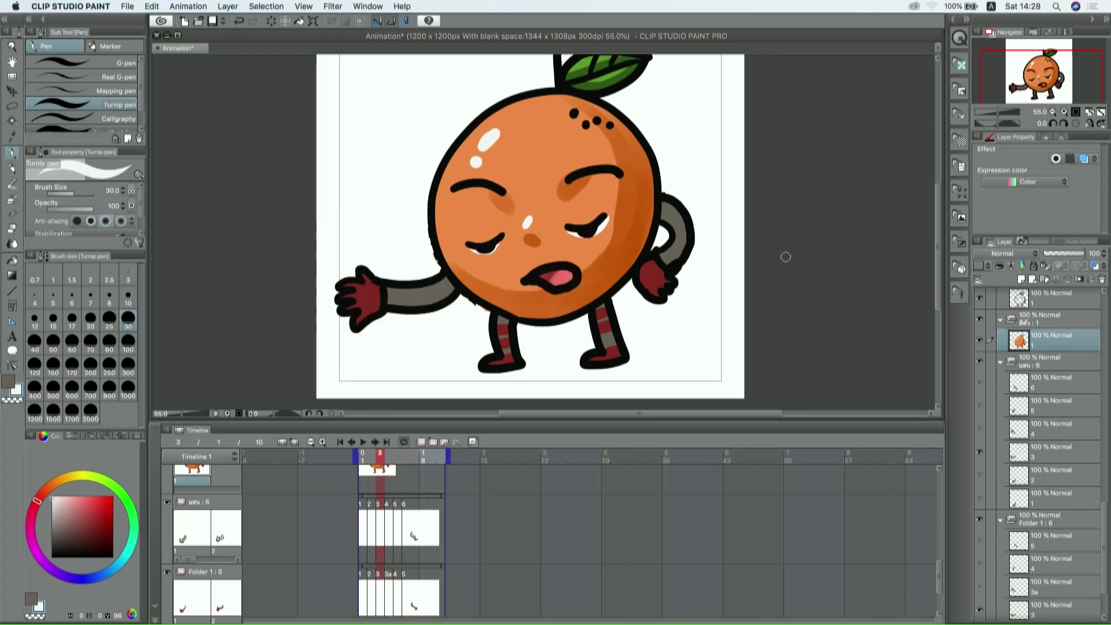
scroll(926, 251, up, 2)
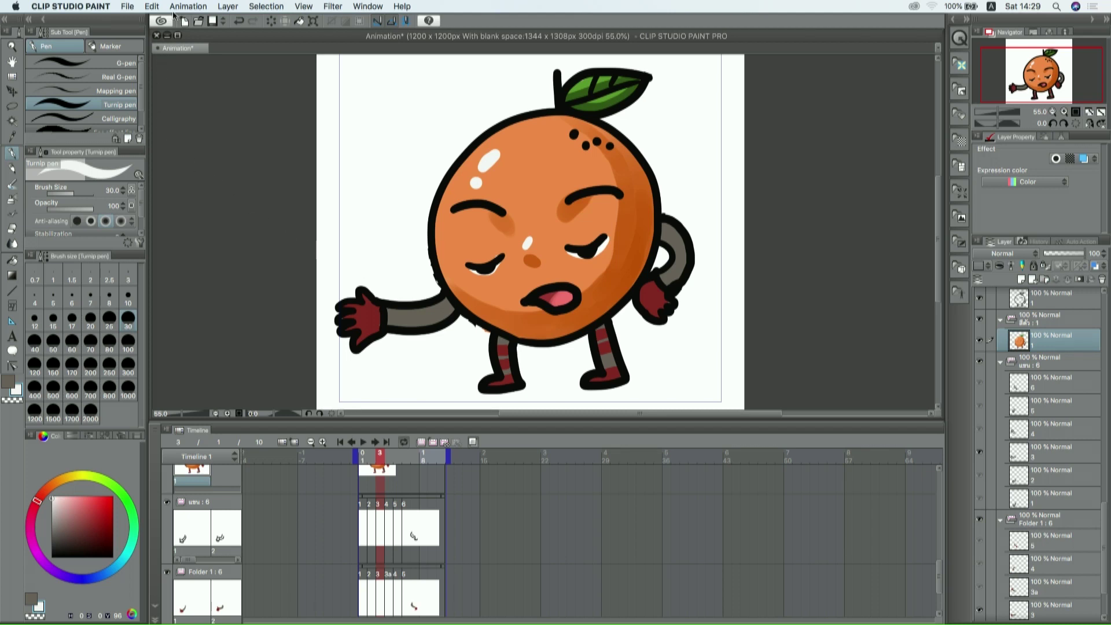
click(153, 7)
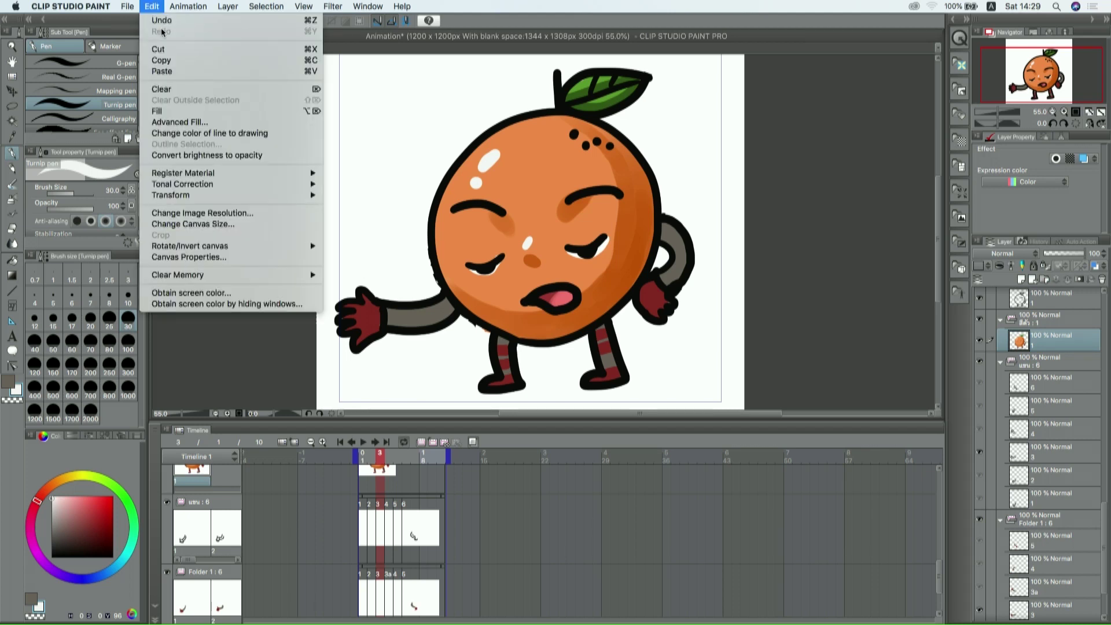
click(216, 225)
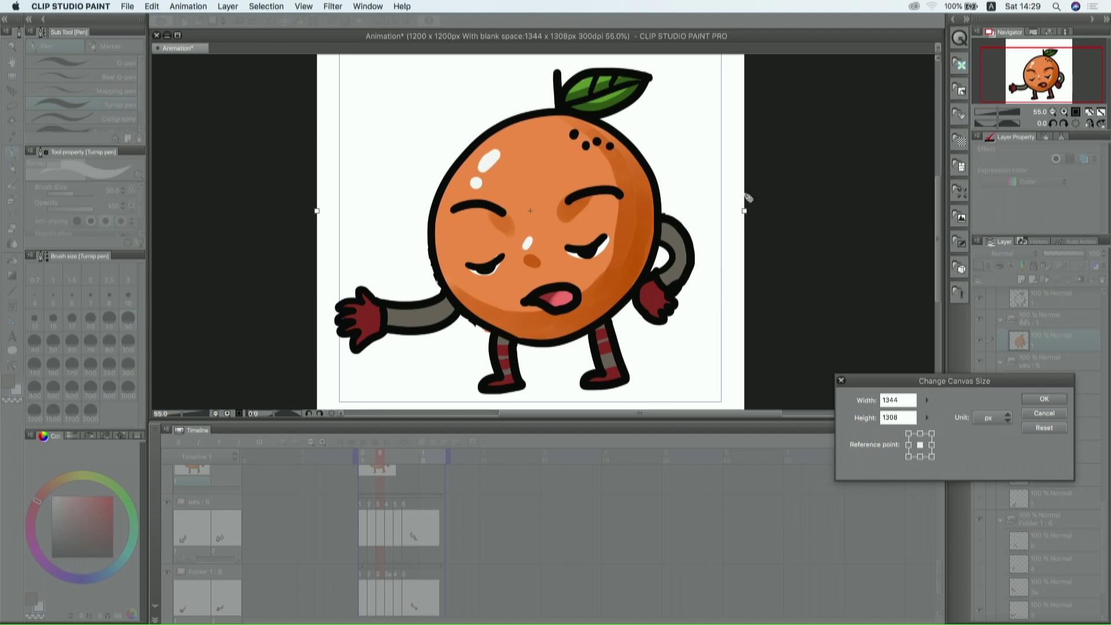
Crop both sides of the canvas close to the character, narrowing its width to 1134 px.
scroll(747, 198, down, 1)
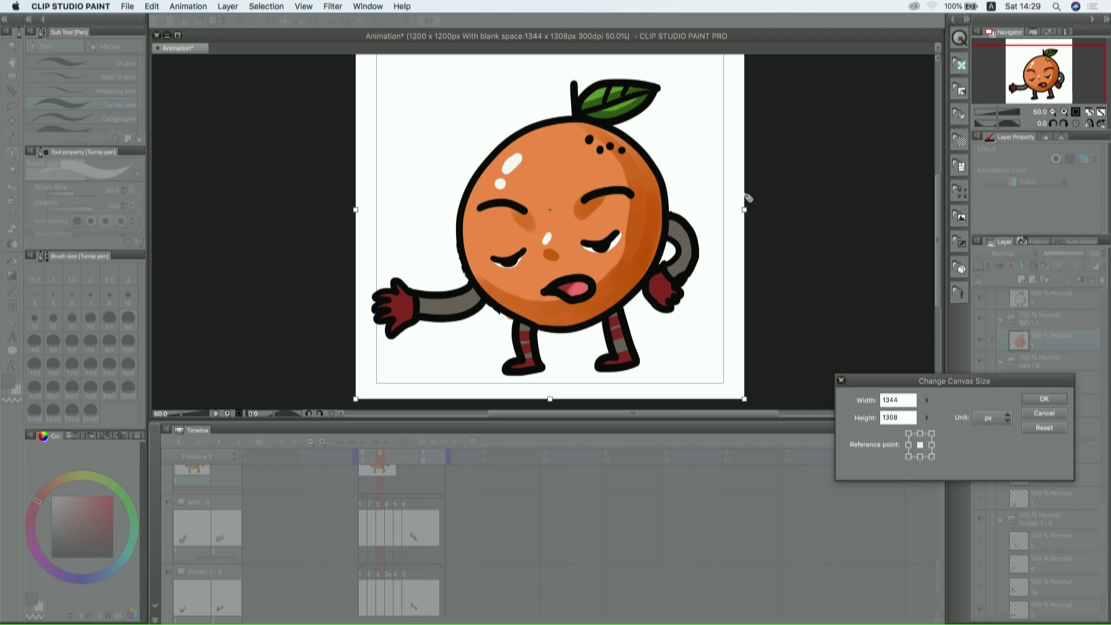
scroll(748, 198, down, 1)
scroll(748, 198, up, 1)
scroll(747, 198, down, 1)
scroll(747, 198, up, 1)
drag(806, 240, 731, 235)
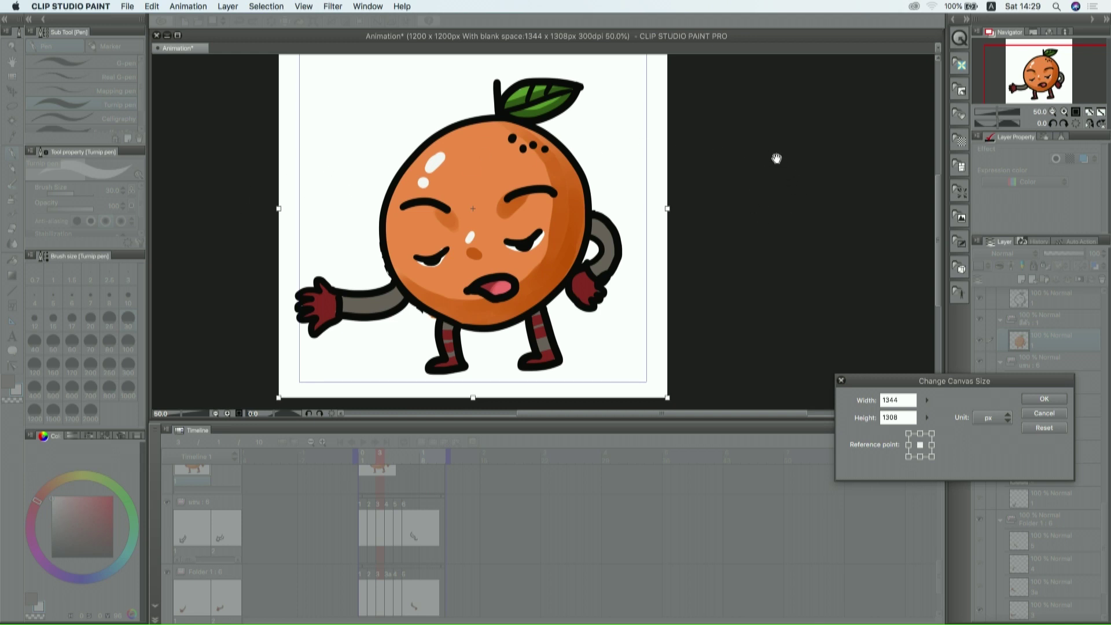
drag(781, 161, 806, 179)
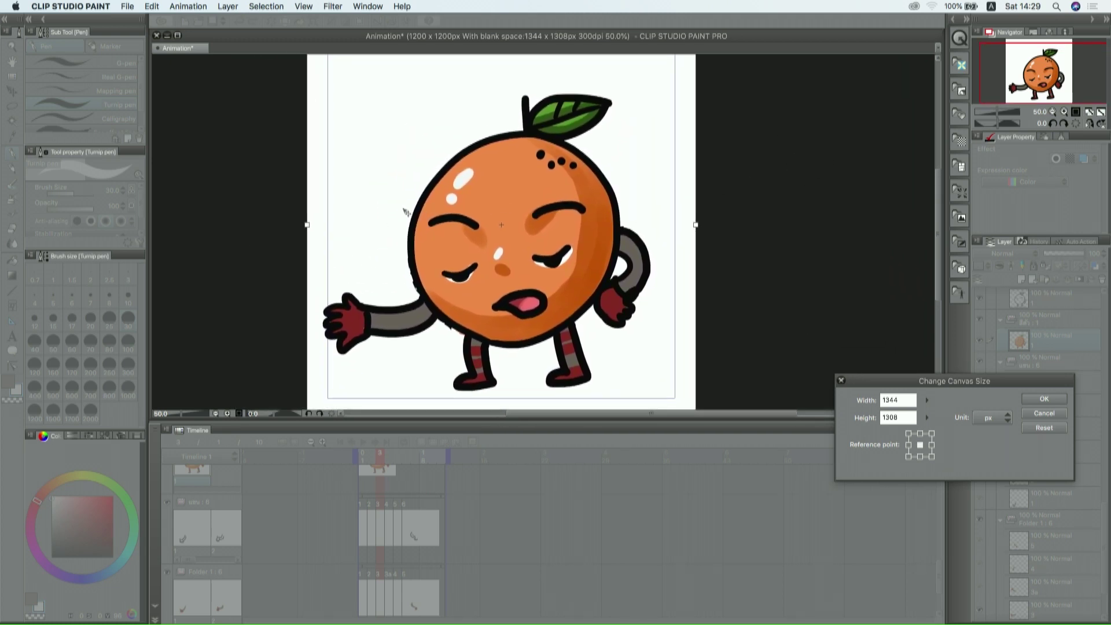
drag(306, 224, 322, 224)
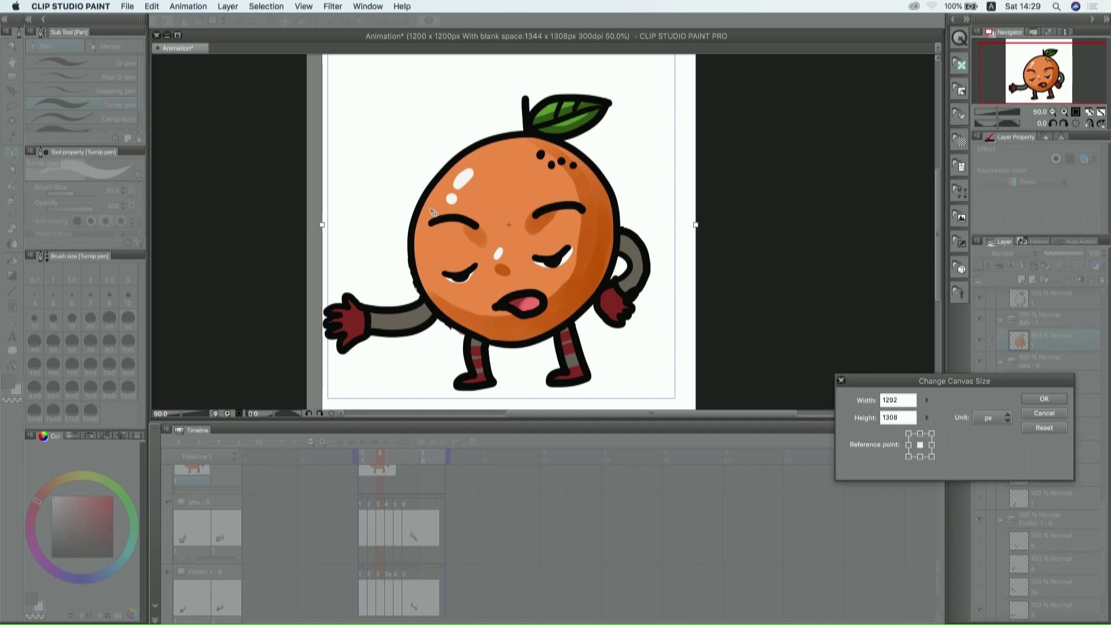
drag(695, 224, 649, 223)
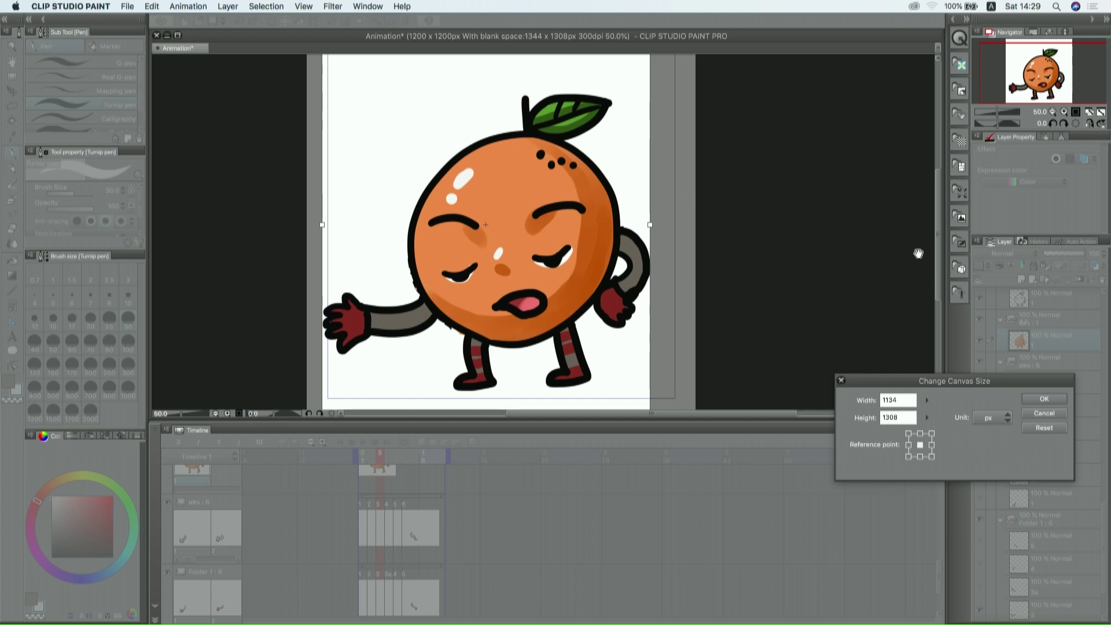
Crop the canvas above the leaf and below the feet to a height of 1030 px and apply the new canvas size.
scroll(940, 252, up, 3)
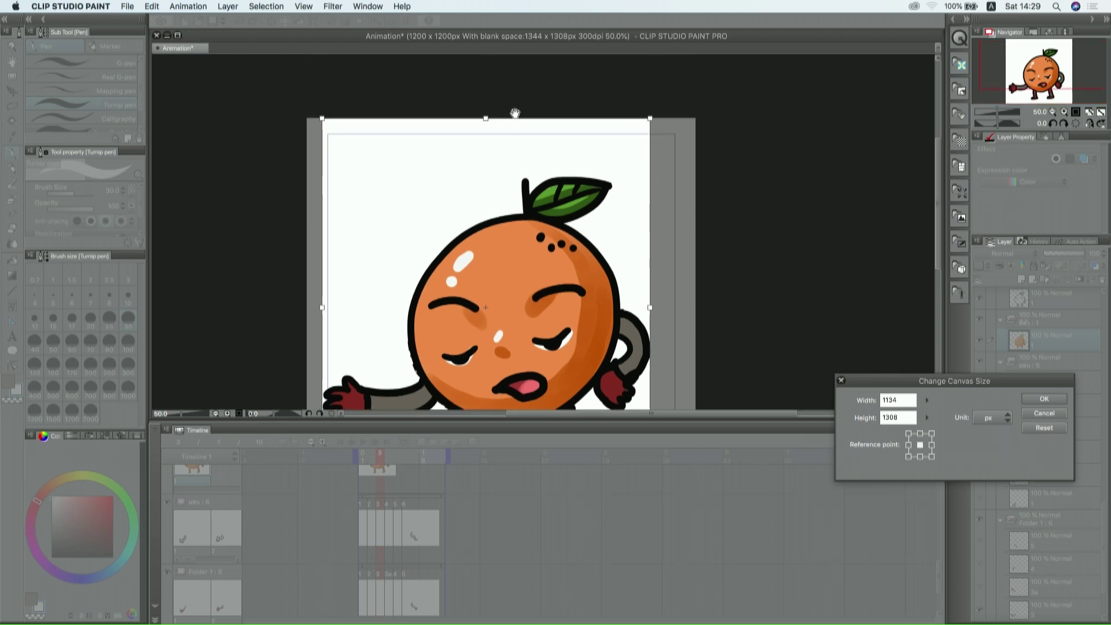
drag(486, 117, 490, 177)
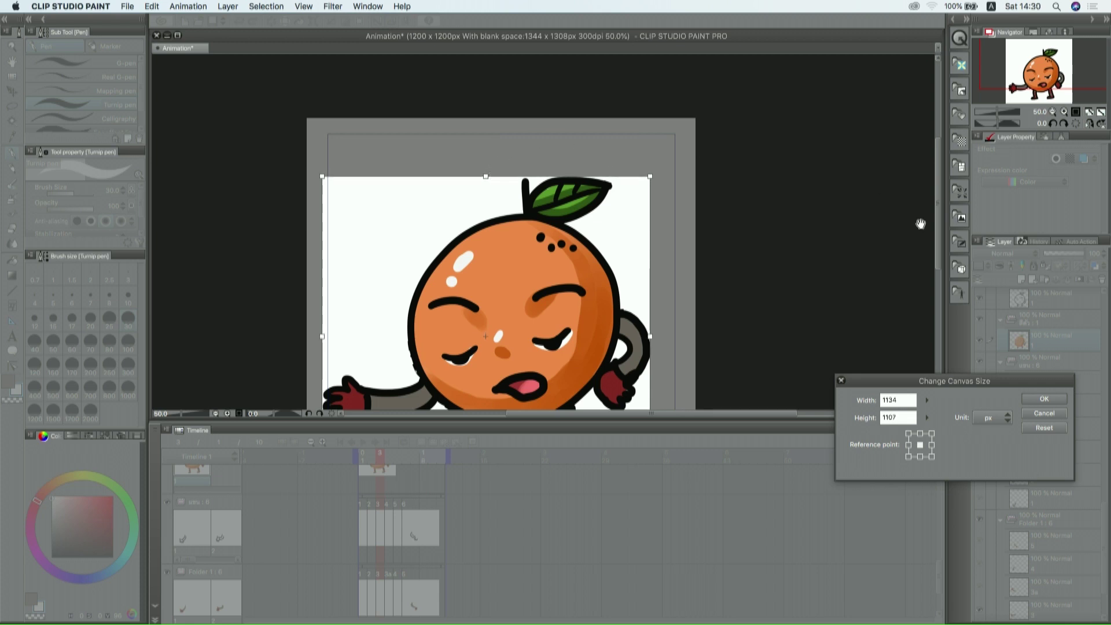
drag(936, 217, 935, 284)
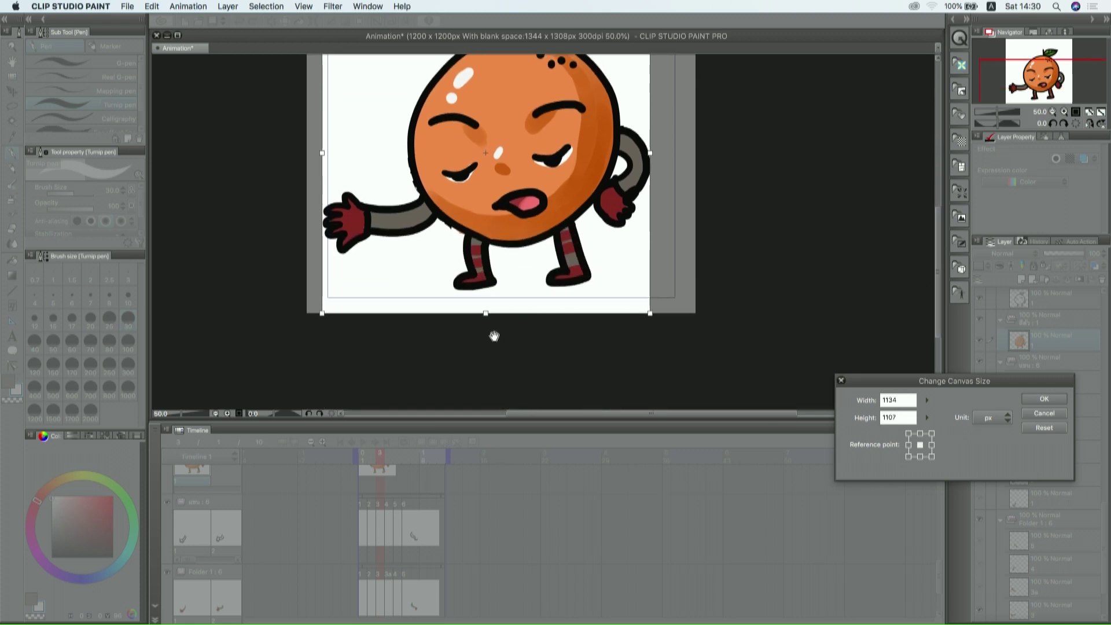
drag(486, 313, 486, 290)
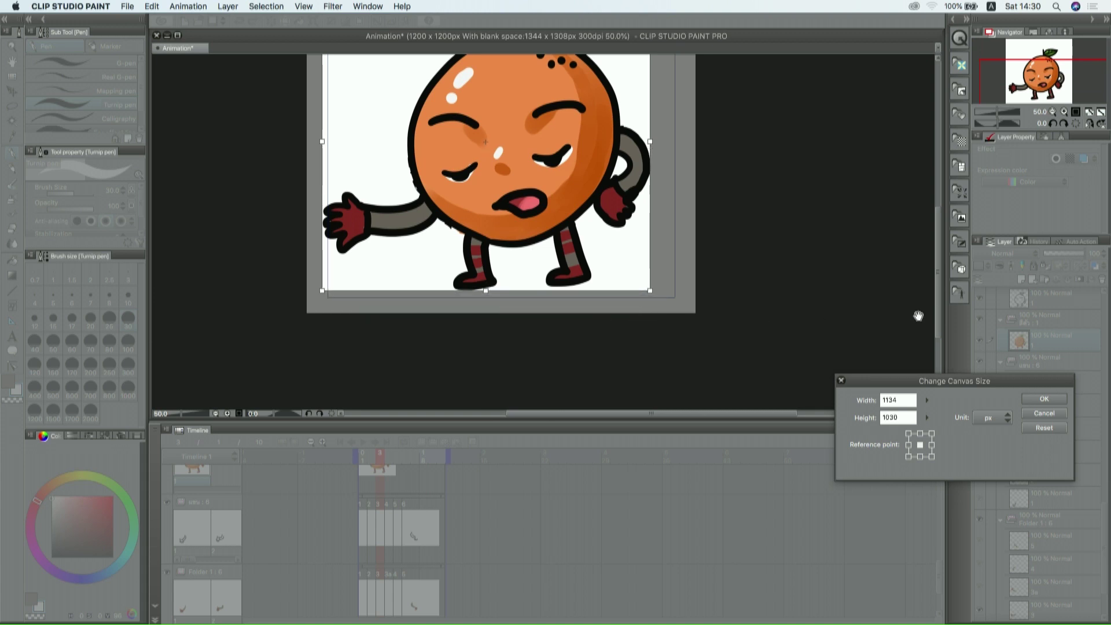
click(1030, 402)
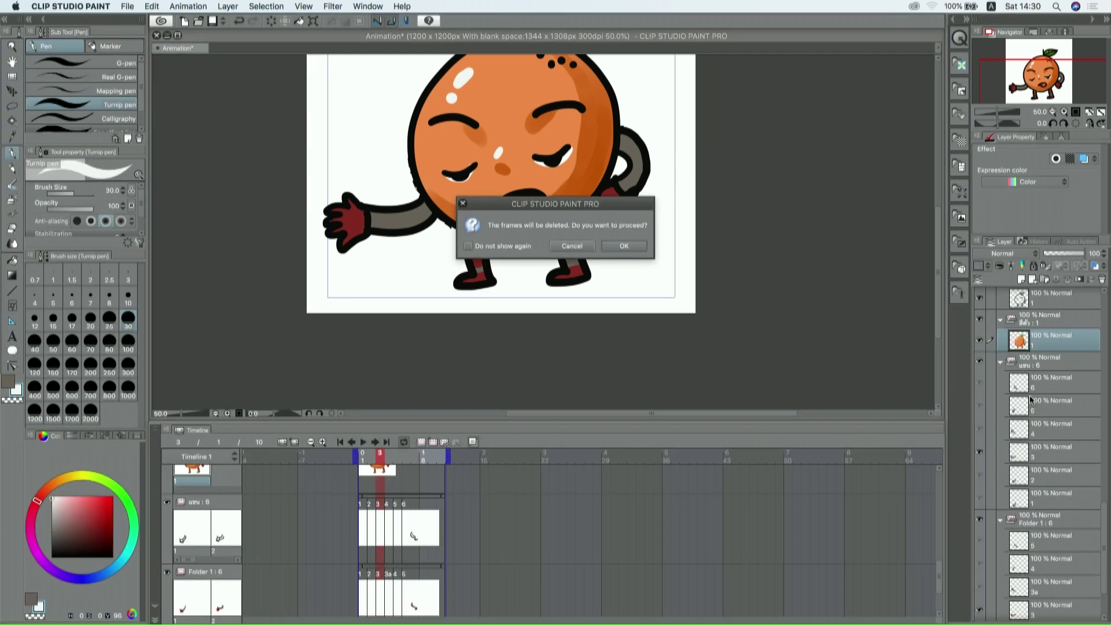
click(623, 246)
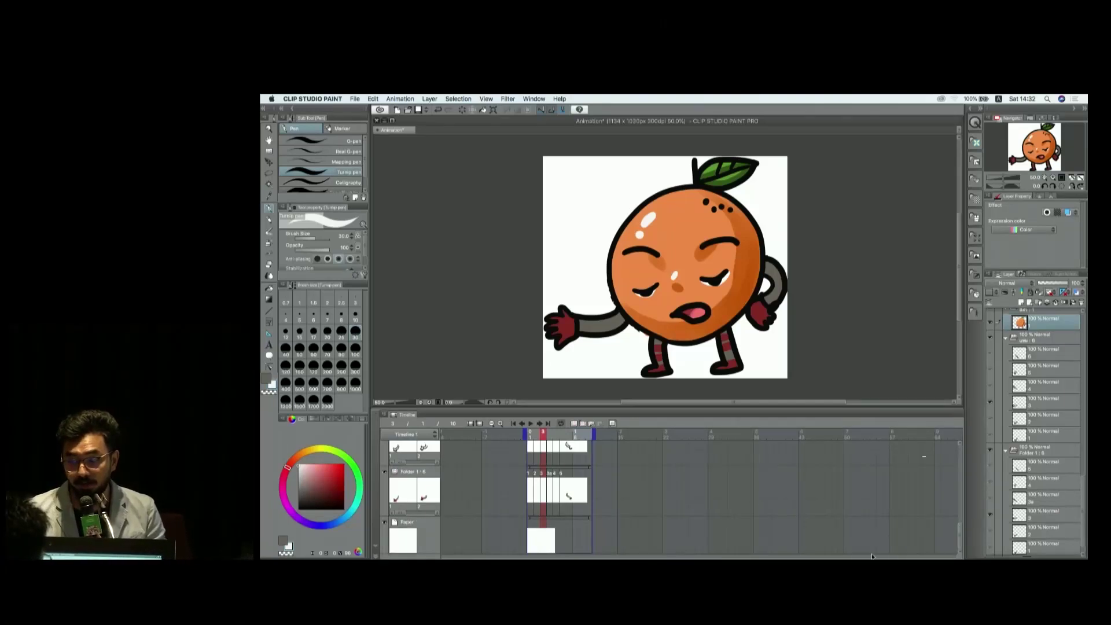
Hide the Paper layer so the background is transparent and open the image resolution settings.
click(384, 523)
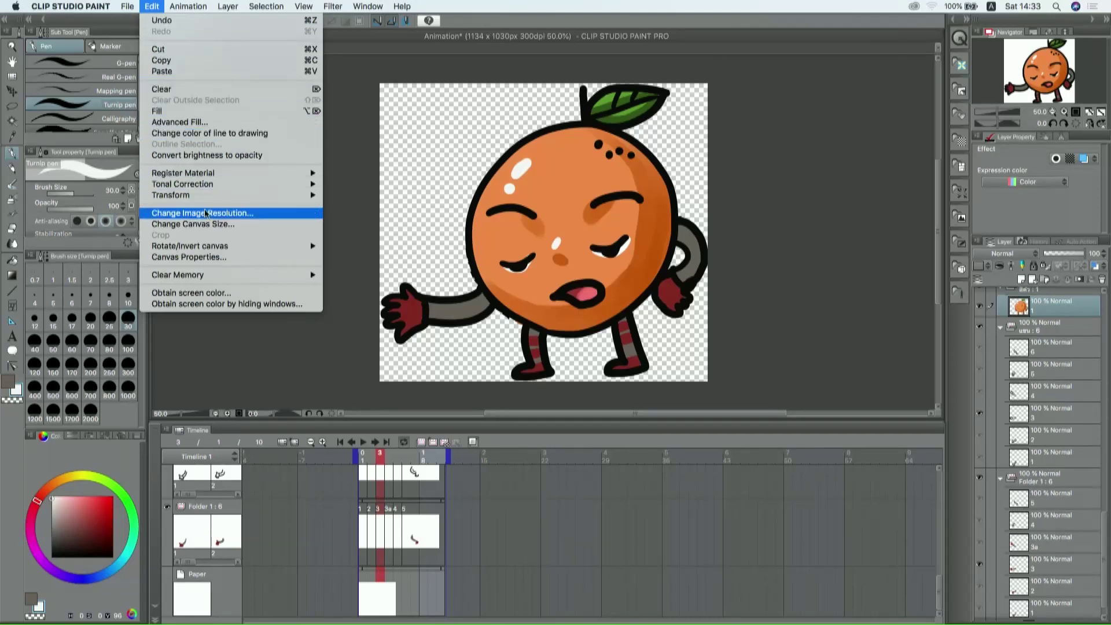
click(245, 212)
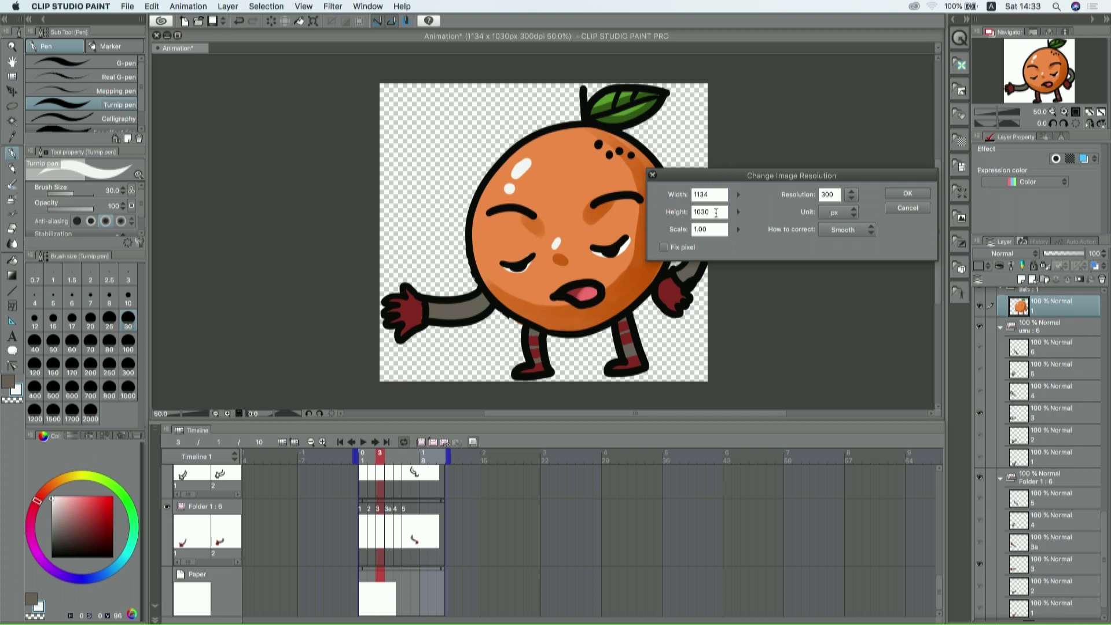
Try scaling the image by other target dimensions, starting with a width of 270 px.
click(716, 193)
drag(710, 195, 693, 196)
text(270)
click(710, 212)
drag(705, 212, 689, 207)
text(32)
double_click(713, 197)
text(27)
Scale the image to a height of 270 px and apply the change.
click(717, 212)
drag(717, 212, 683, 210)
text(270)
key(shift+Tab)
click(720, 214)
click(900, 194)
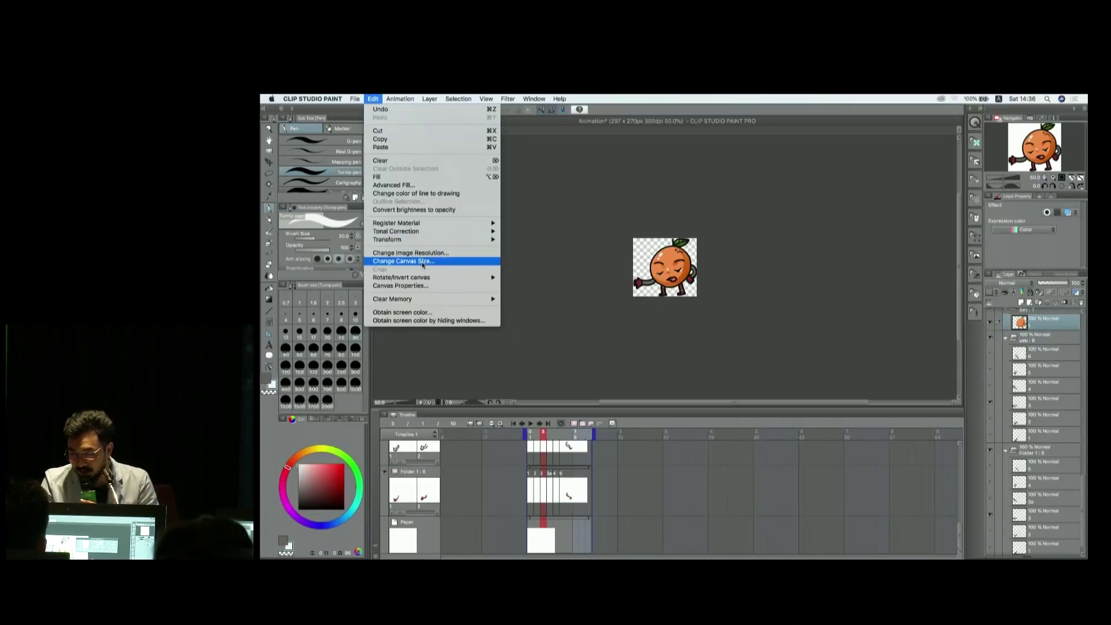
Widen the canvas to an even 298 px and apply the new canvas size.
click(422, 261)
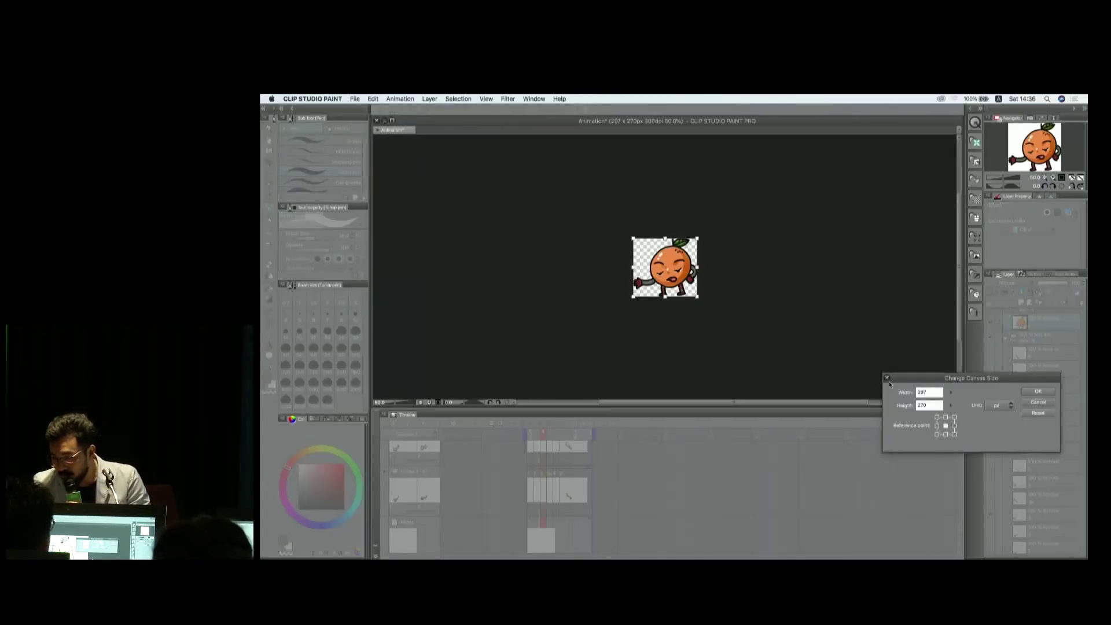
drag(913, 380, 694, 269)
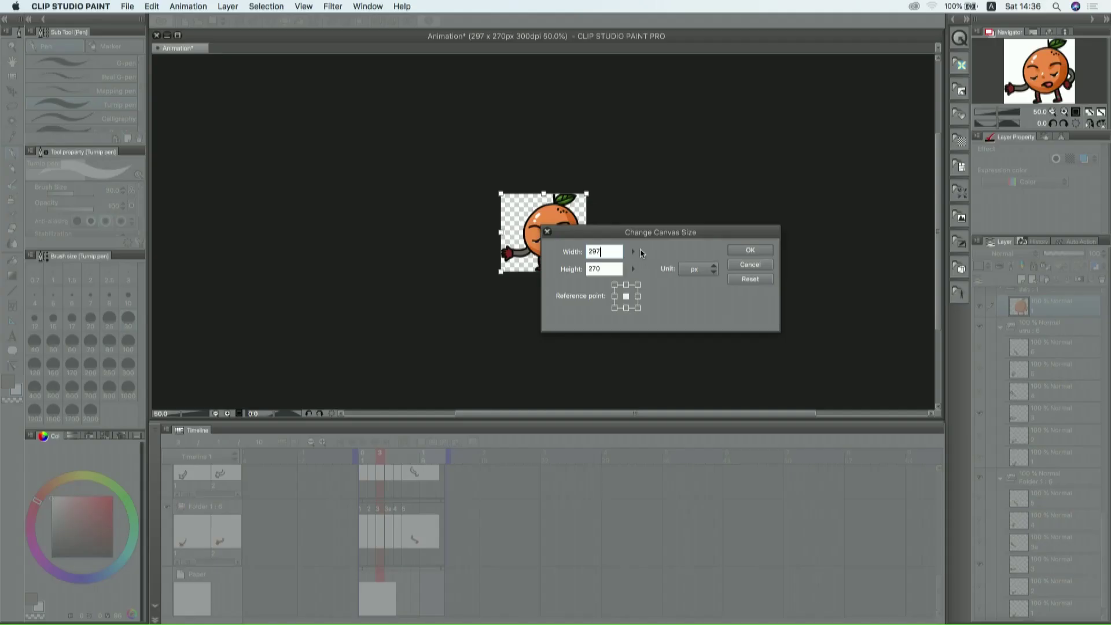
key(BackSpace)
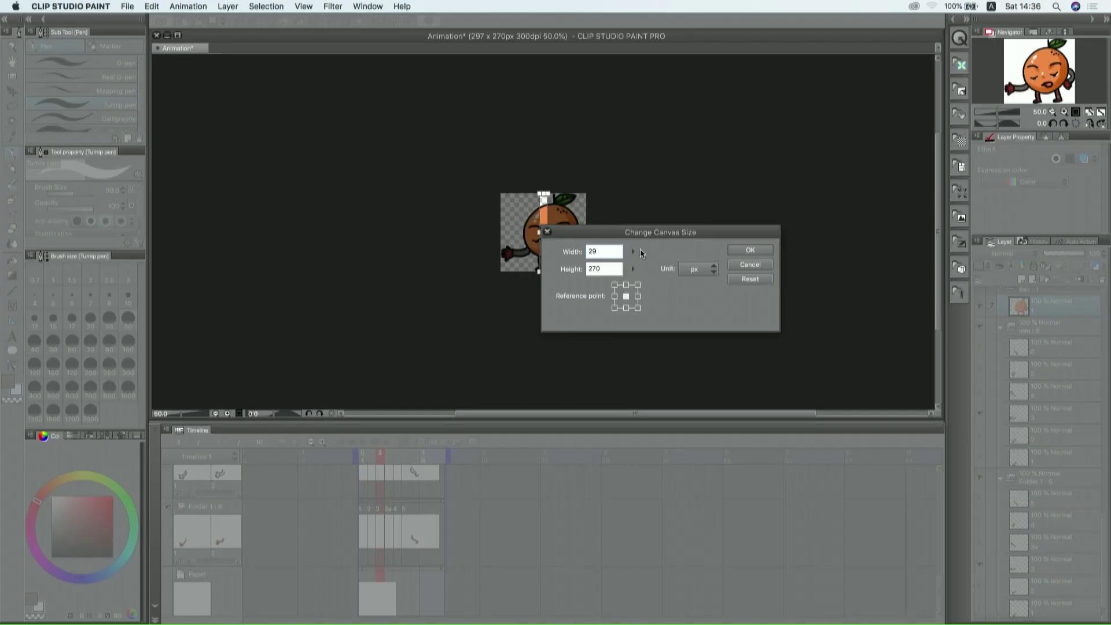
text(8)
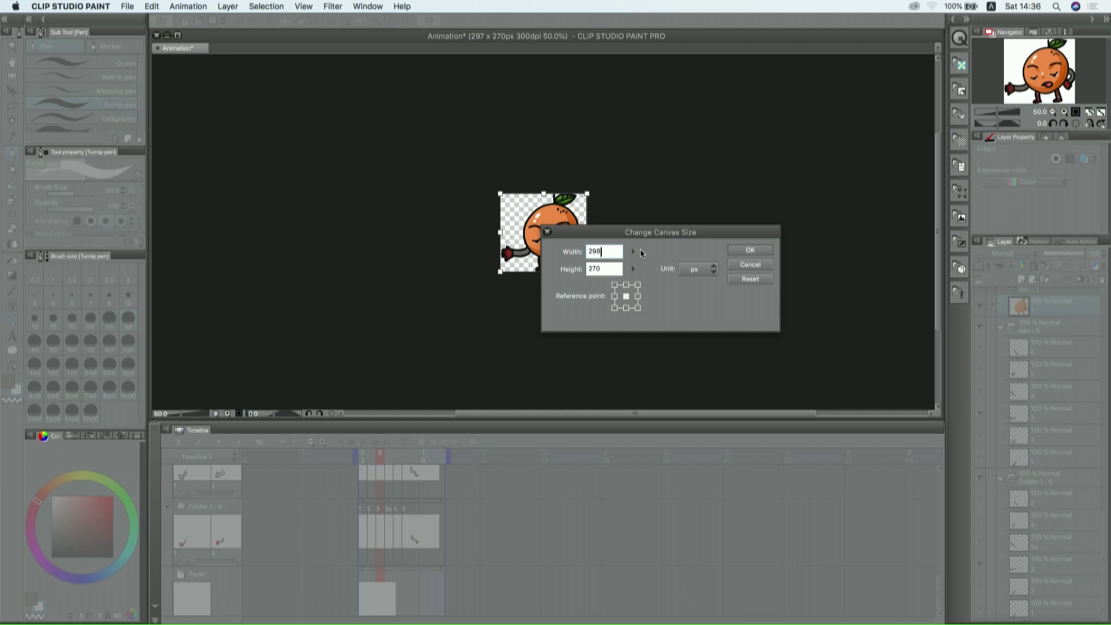
click(749, 252)
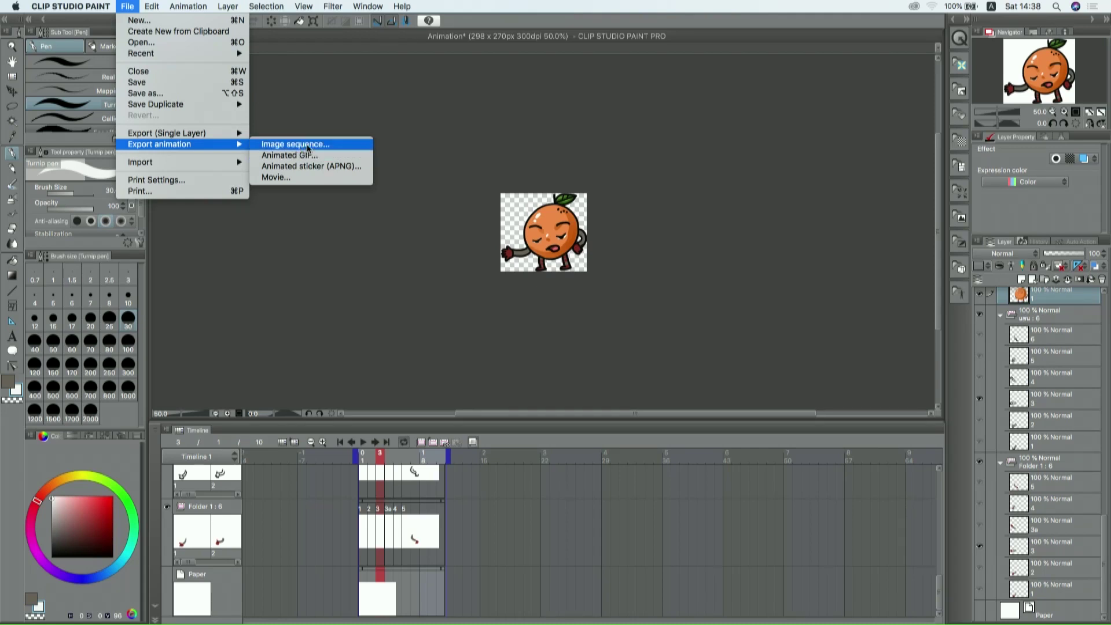
Start an image sequence export of the animation and browse to the Workshop 2018 folder for its destination.
click(349, 150)
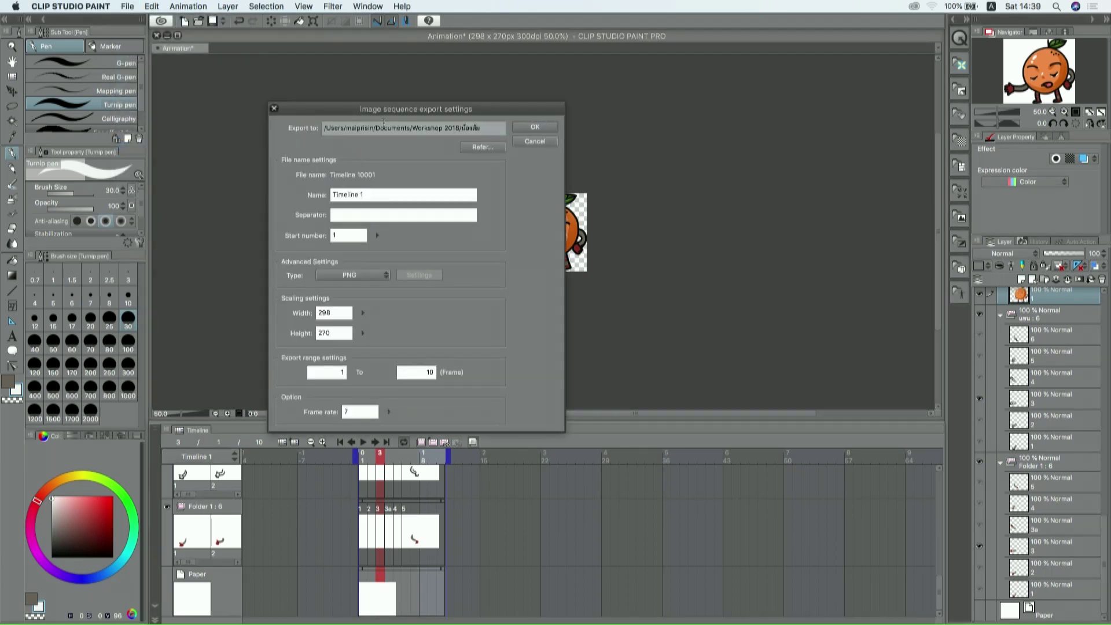
drag(330, 112, 268, 68)
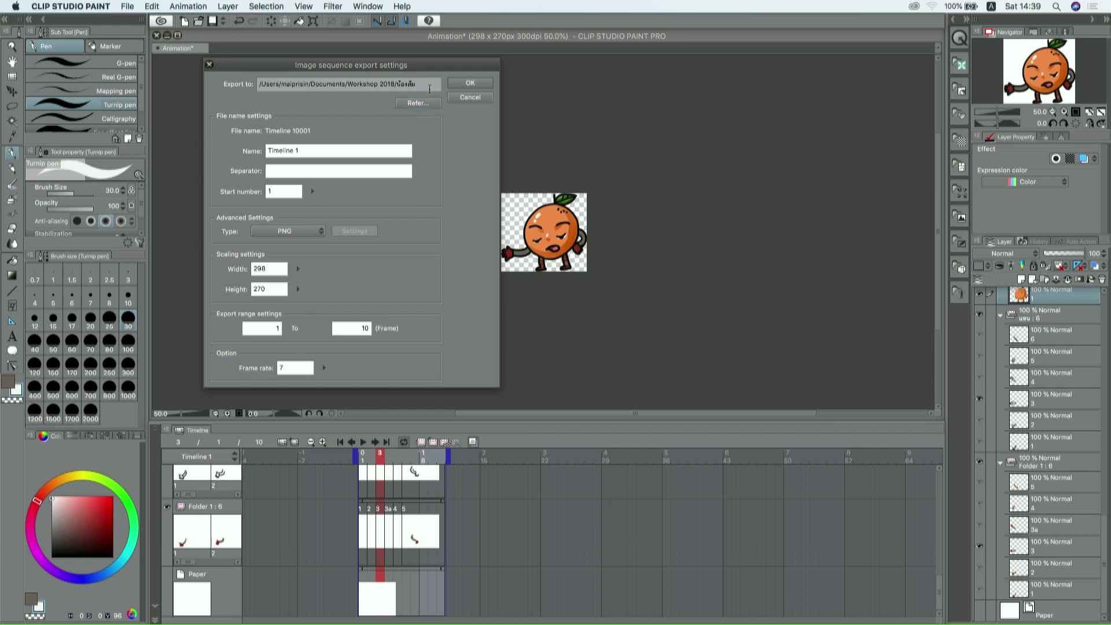
click(419, 102)
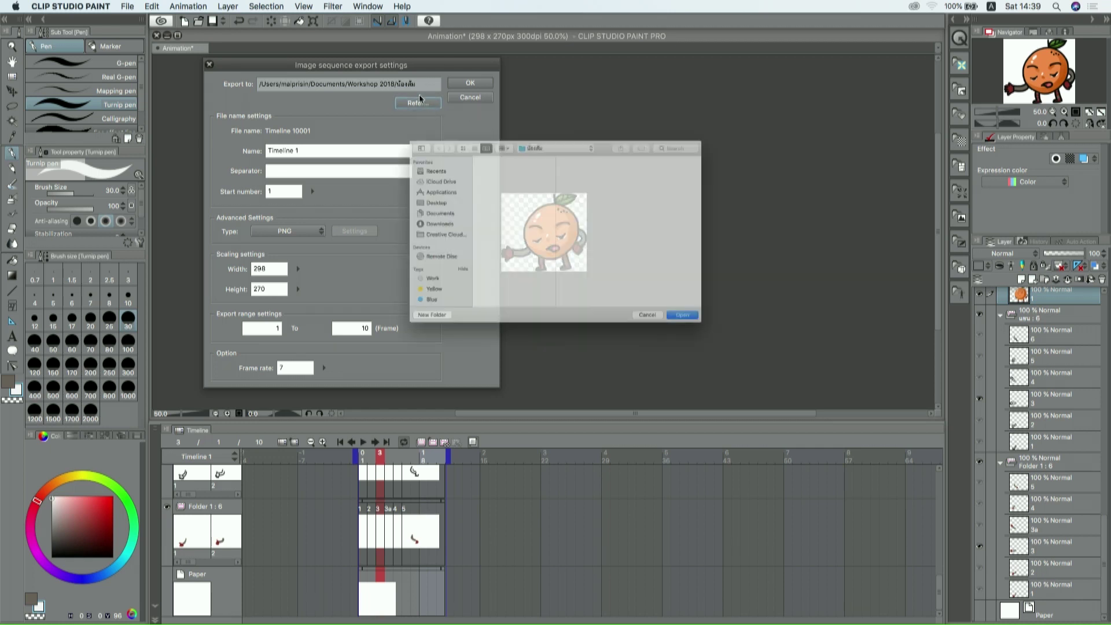
click(570, 114)
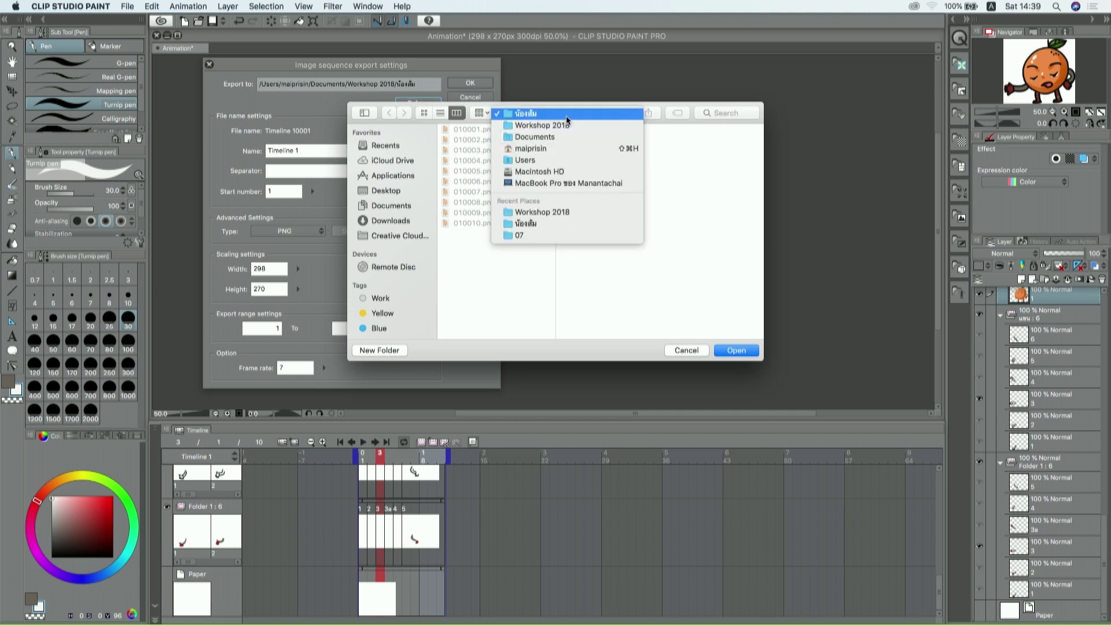
click(572, 213)
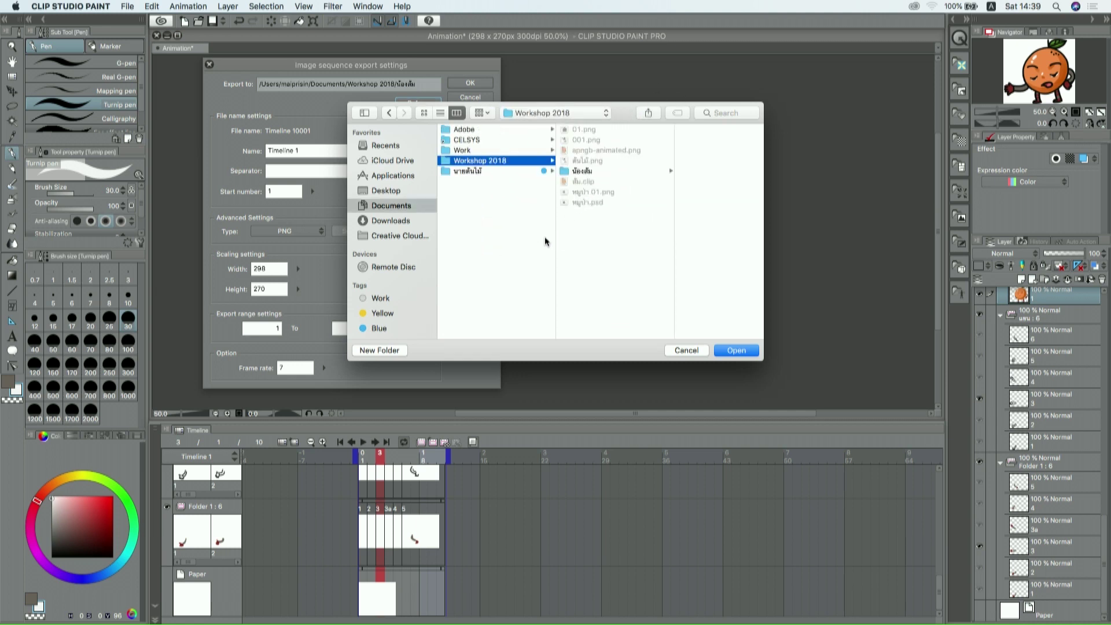
Create a folder named น้องส้ม2 inside Workshop 2018 and choose it as the export destination.
click(400, 350)
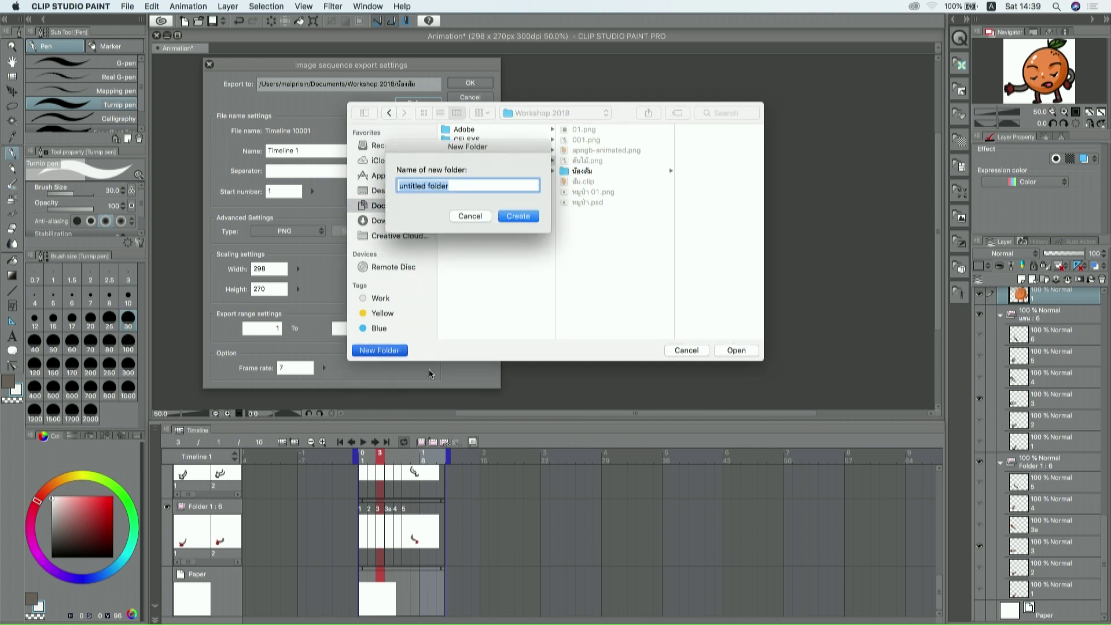
text(ohv)
key(BackSpace)
key(BackSpace)
key(BackSpace)
text(น้องส้ม2)
click(518, 215)
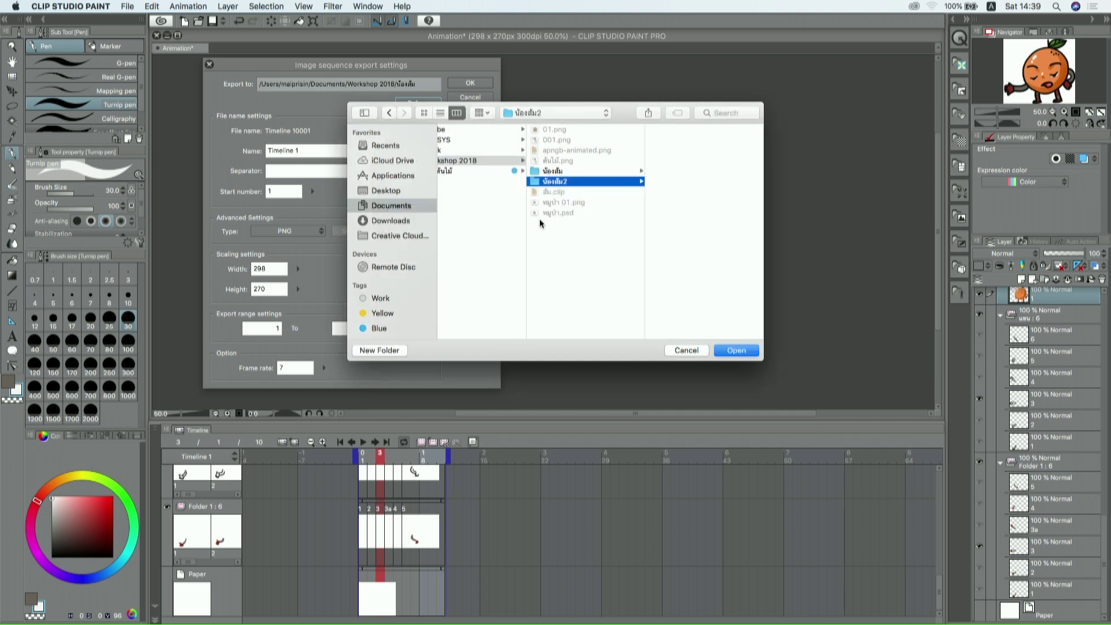
click(741, 349)
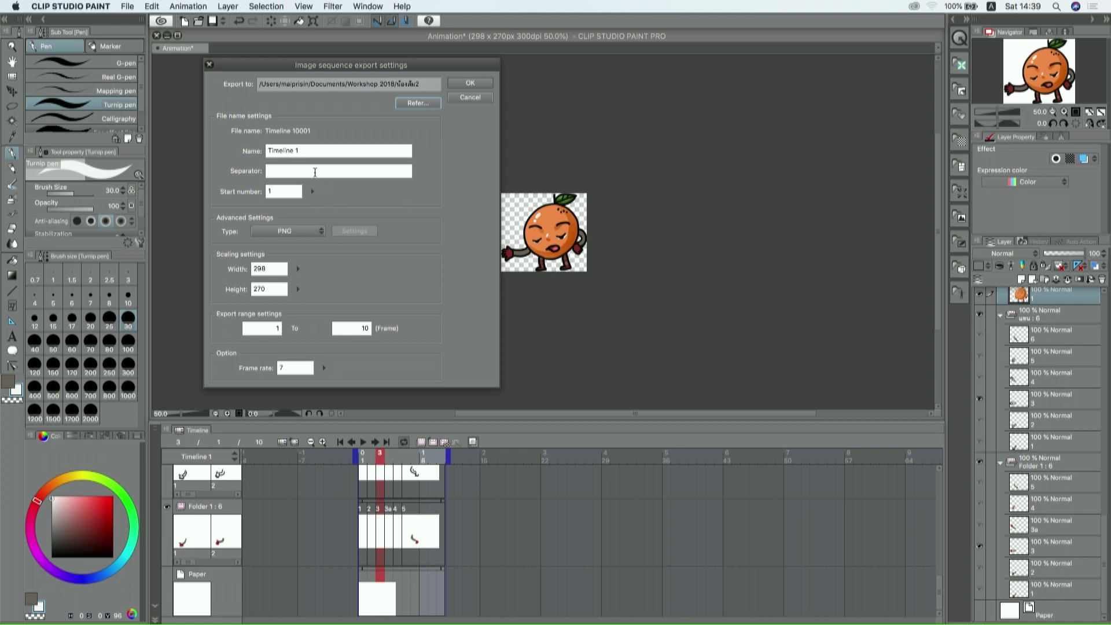
Set the exported files' base name to 0 and export the PNG image sequence.
triple_click(283, 151)
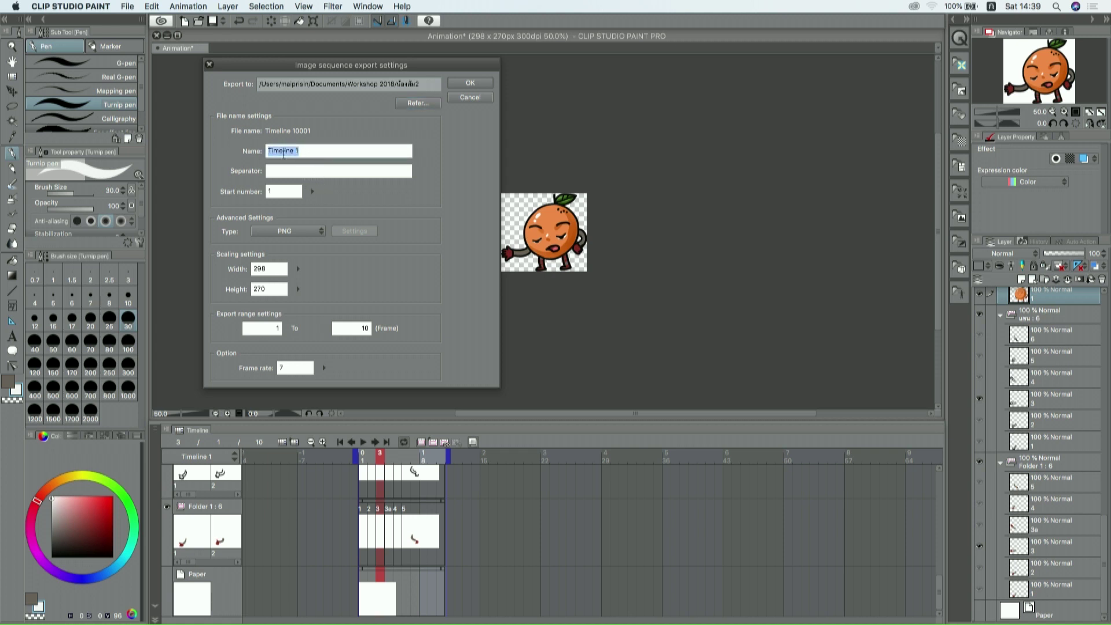
text(sา)
key(BackSpace)
key(BackSpace)
text(0)
click(471, 86)
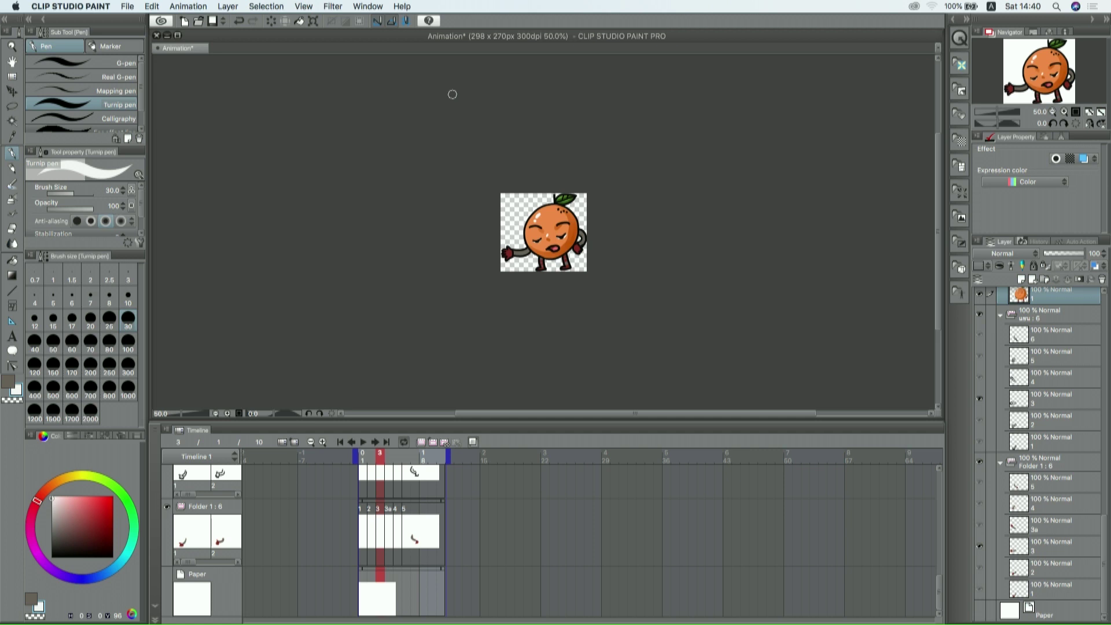
Reopen the image sequence export settings, view the files in the น้องส้ม2 destination folder, and close the dialog without exporting.
click(138, 8)
mouse_move(211, 144)
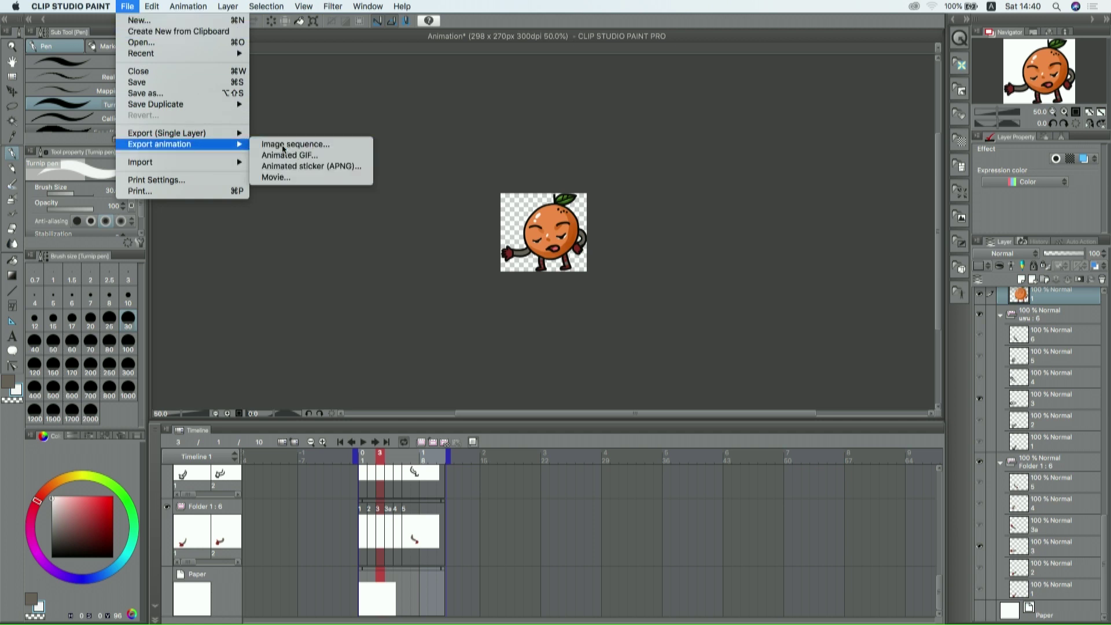
click(306, 144)
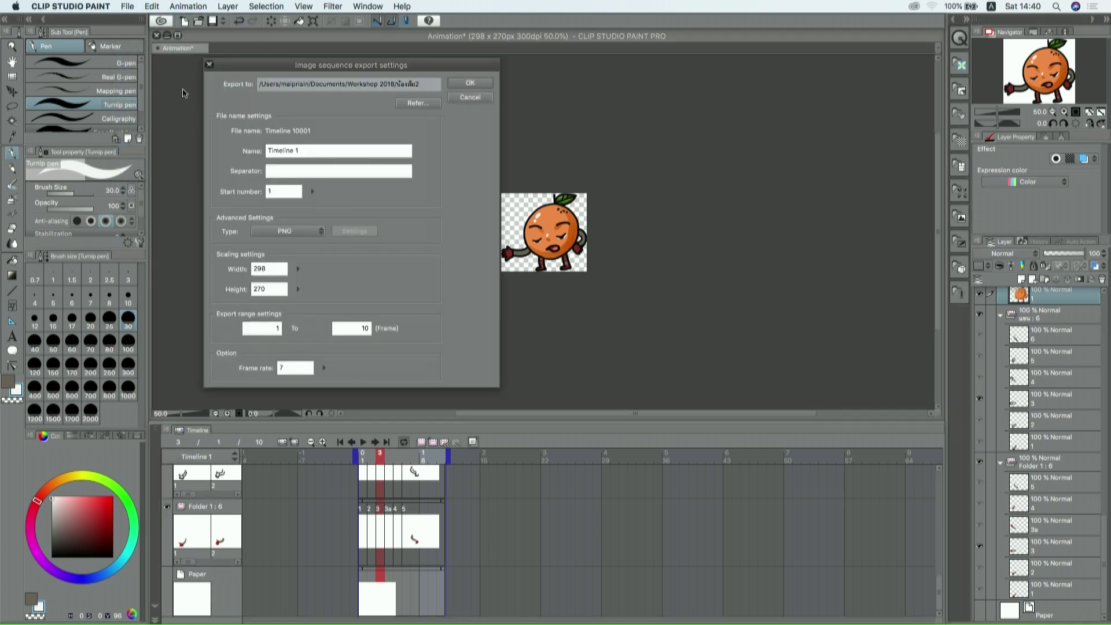
click(426, 103)
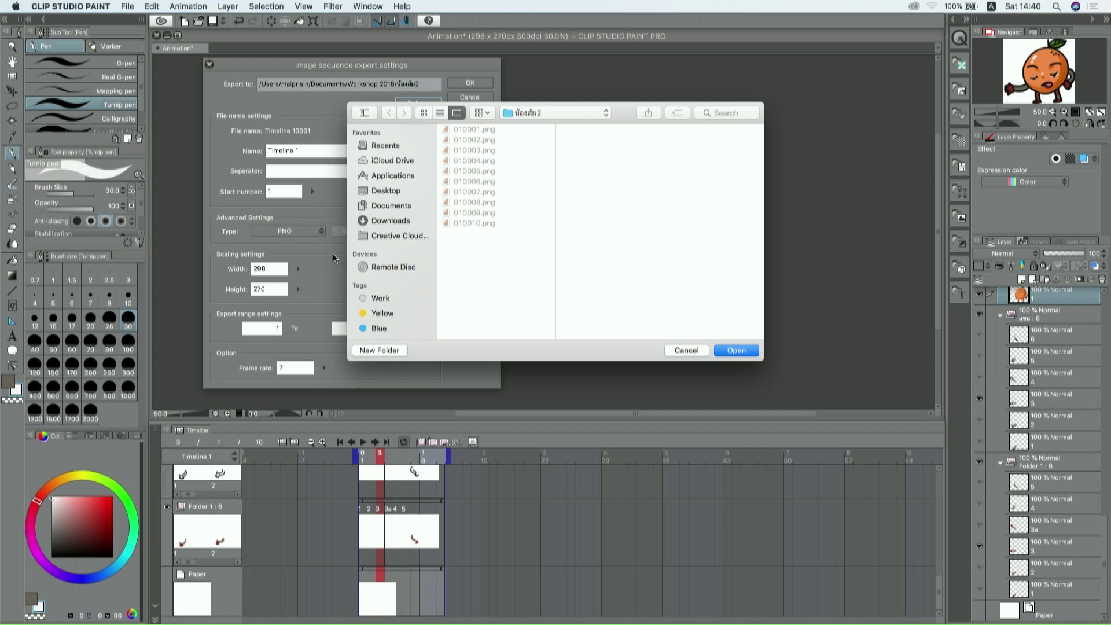
click(694, 351)
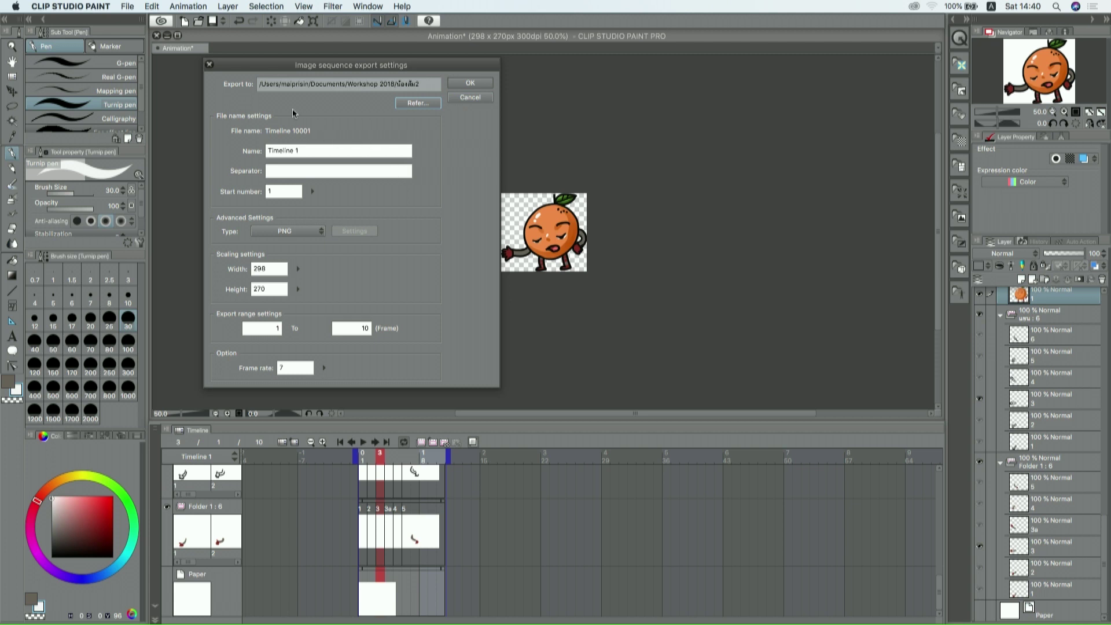
click(210, 64)
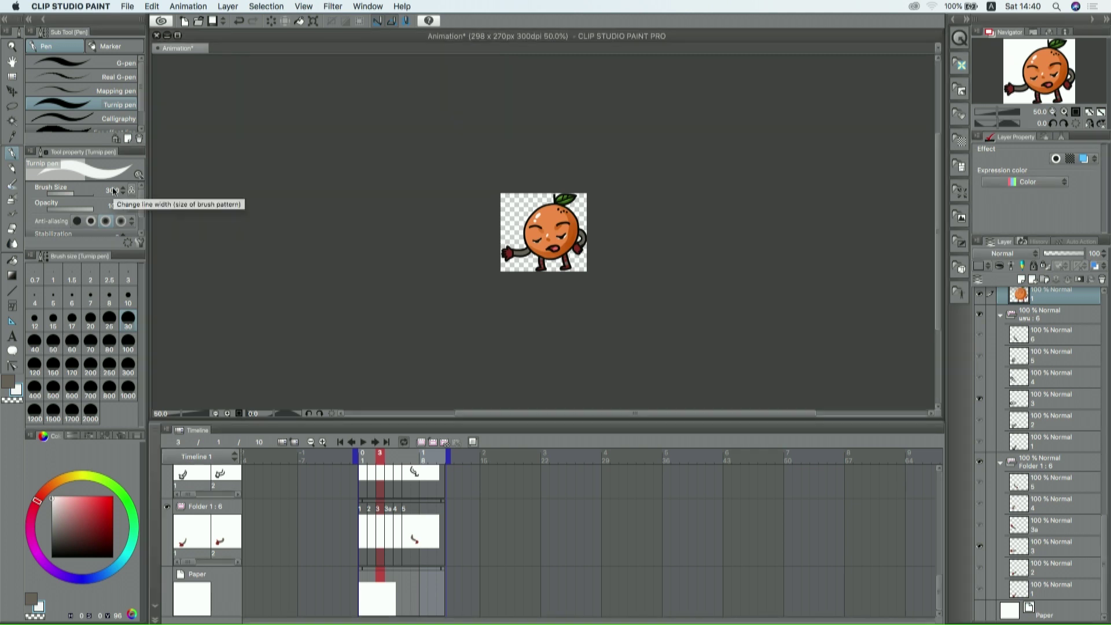
Switch to Finder and open the น้องส้ม2 folder to check the exported PNG frames.
key(ctrl+Up)
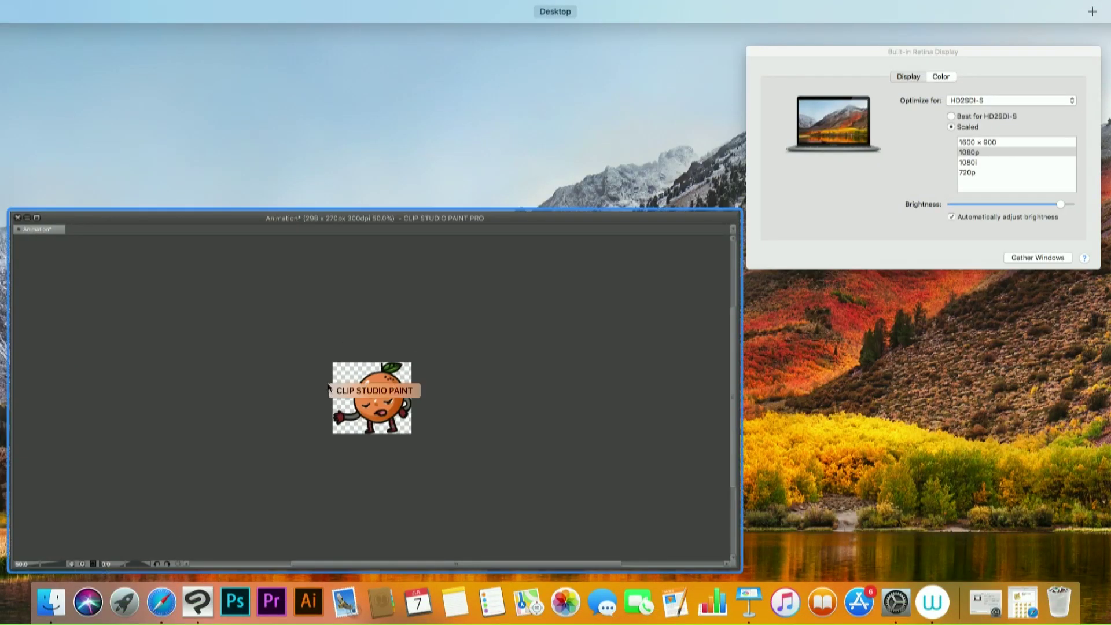
click(51, 607)
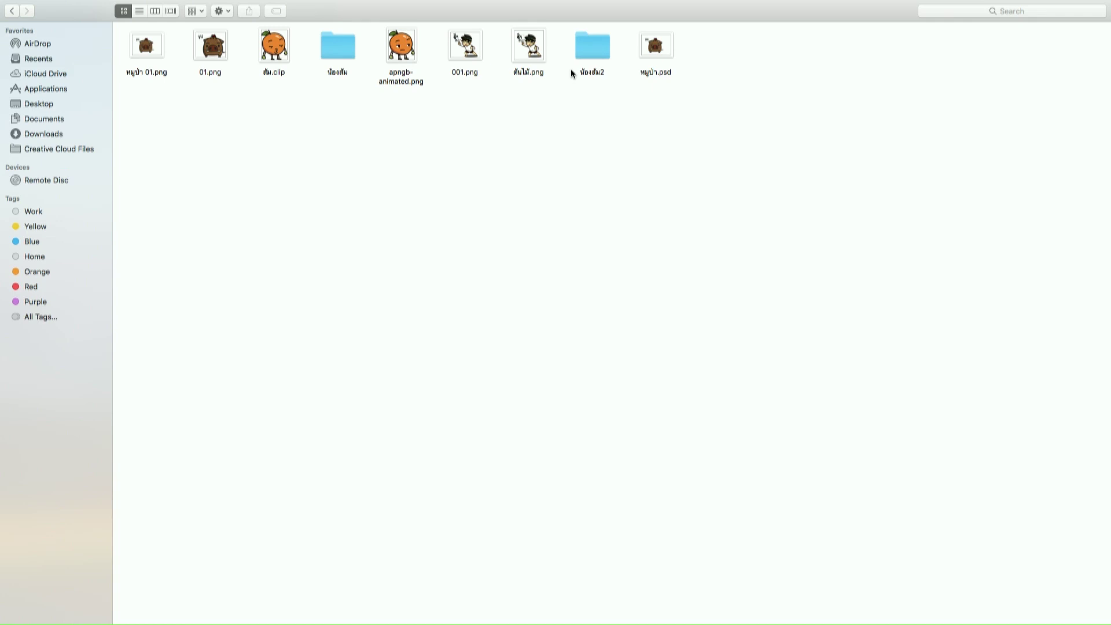
double_click(586, 50)
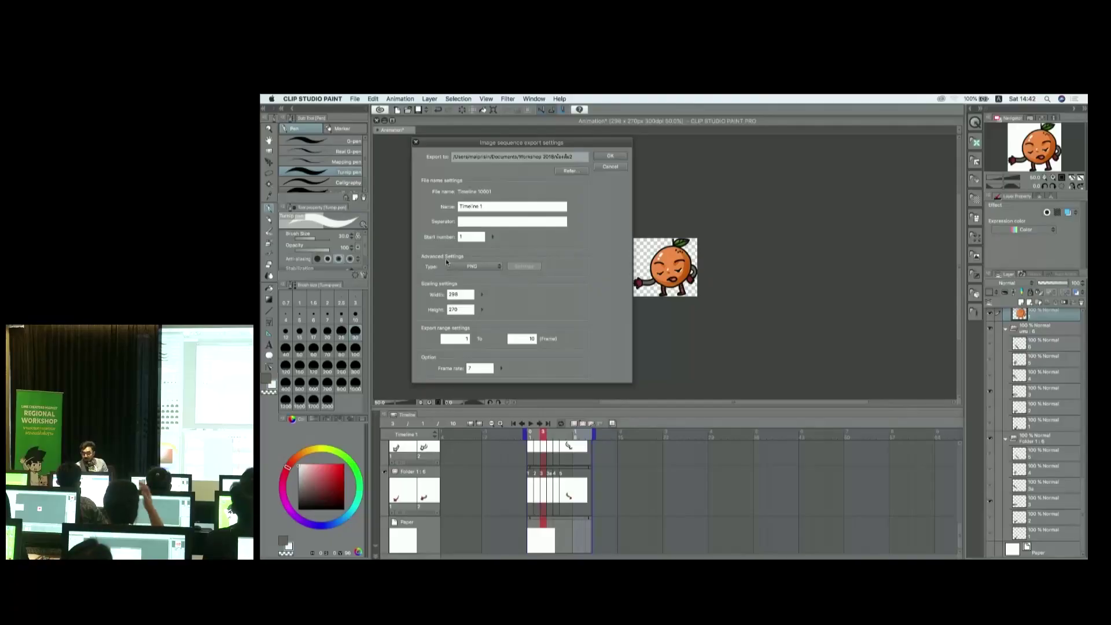
Review the available file types in the image sequence export settings, keeping PNG as the type.
click(453, 269)
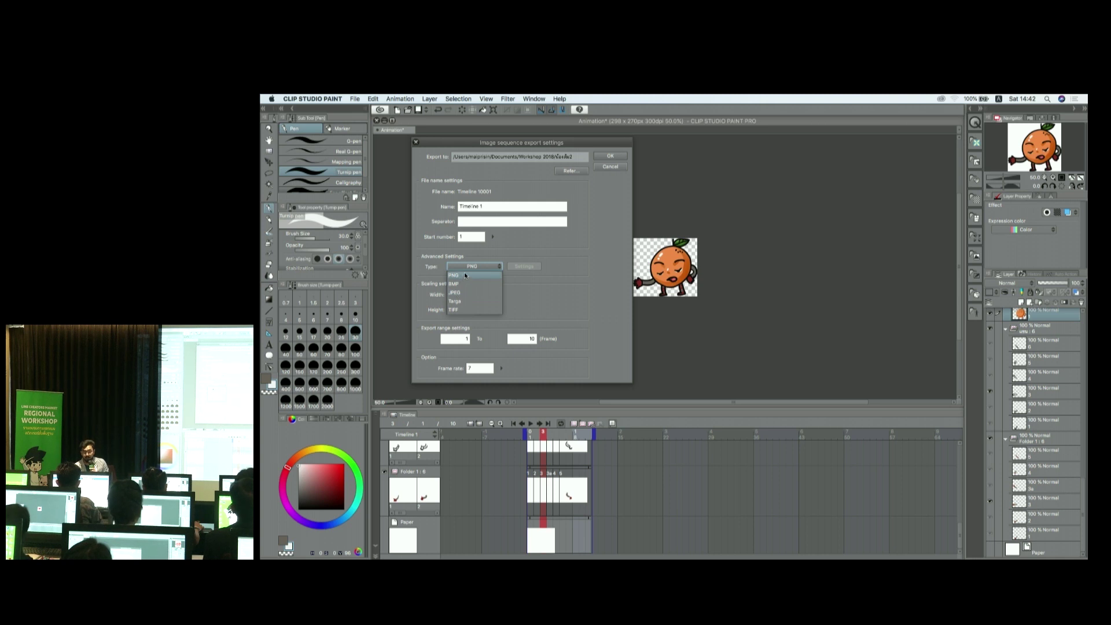
click(465, 274)
click(471, 268)
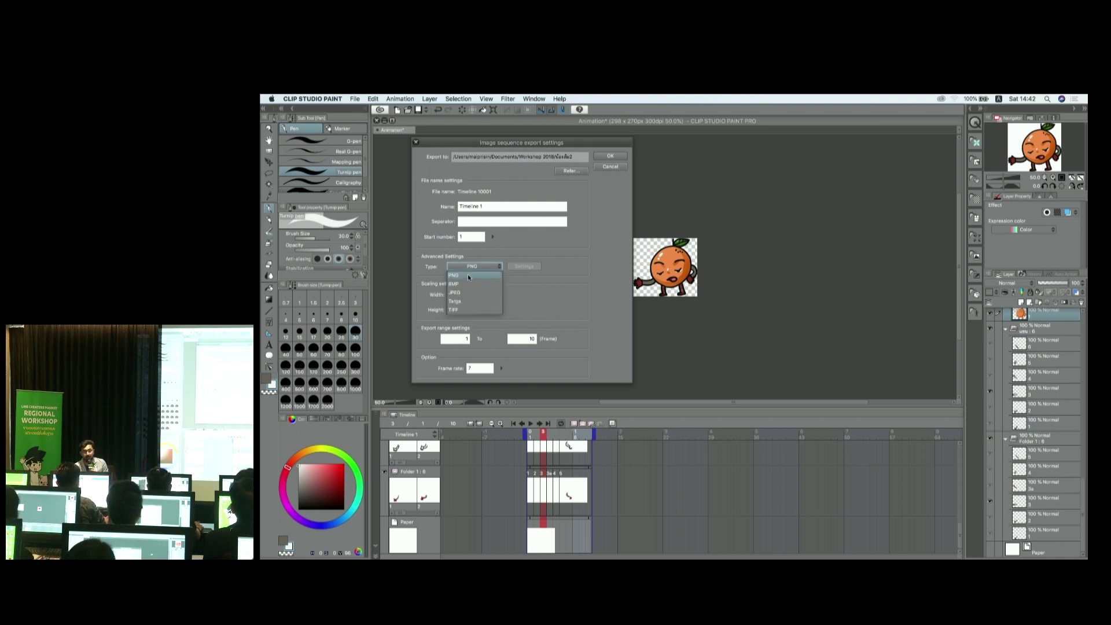
click(468, 275)
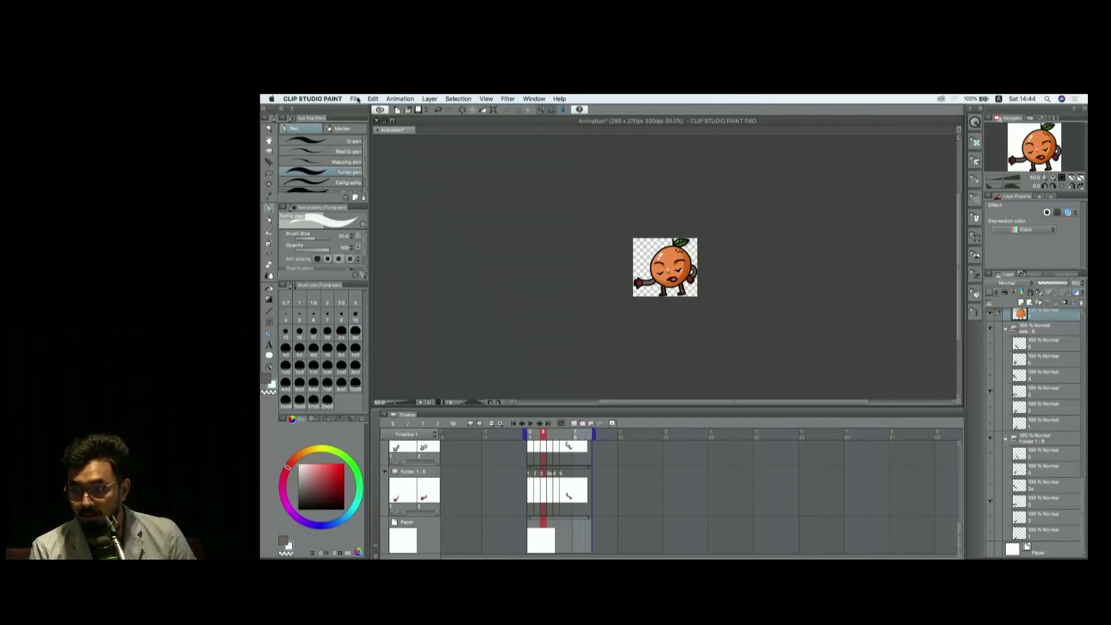
Open the recent document 23 as an example of a finished sticker animation.
click(355, 99)
mouse_move(369, 134)
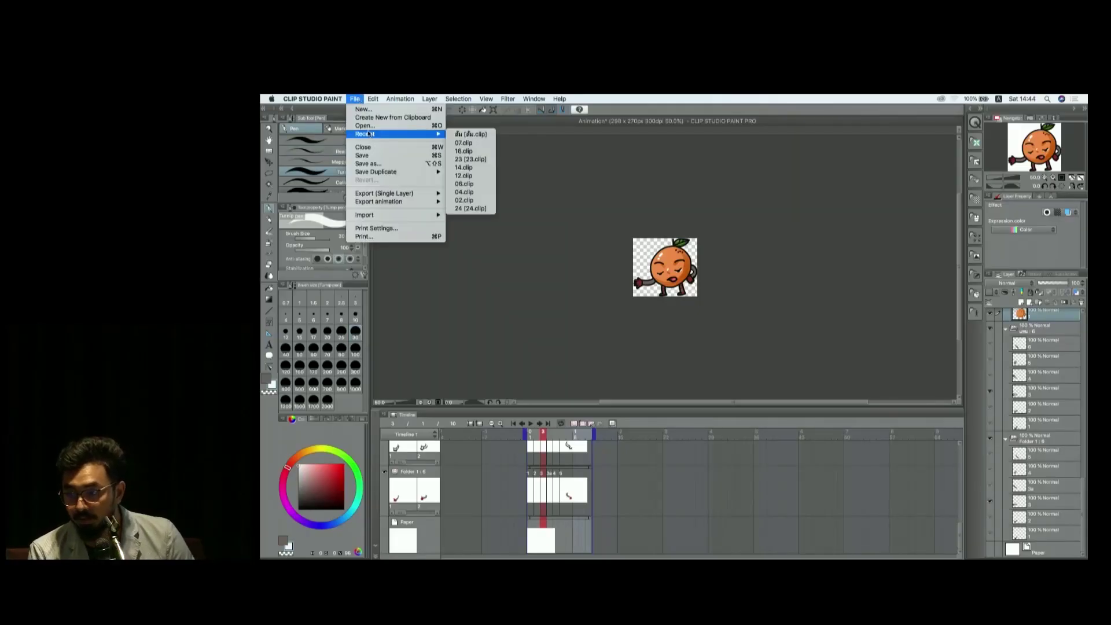
click(466, 159)
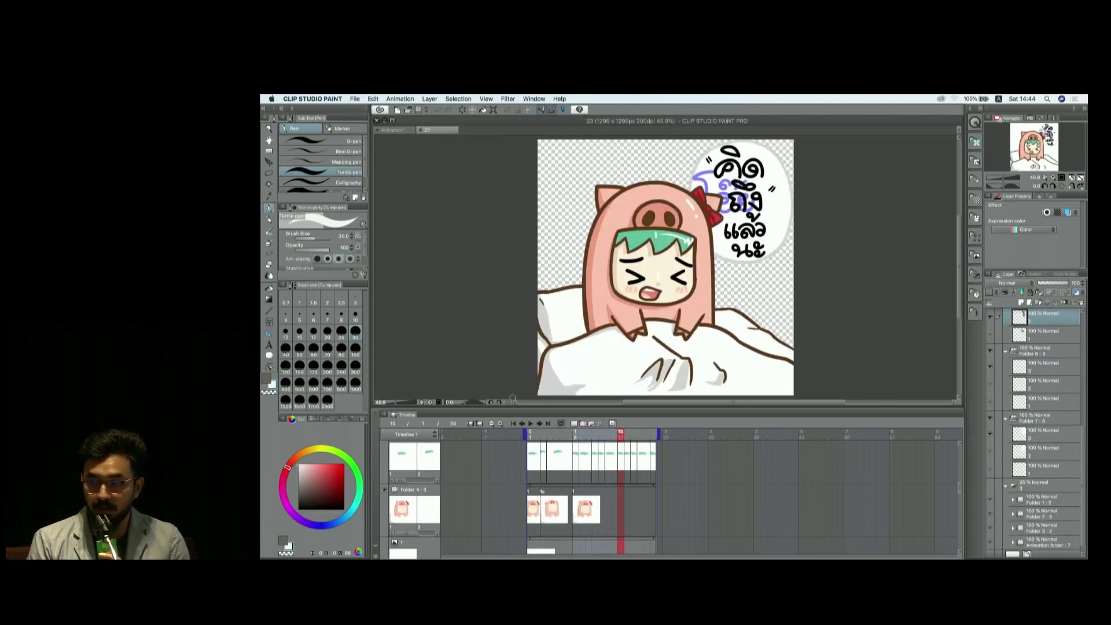
Look through document 23's timeline tracks and toggle the speech bubble text folder's visibility to identify its content.
scroll(517, 466, down, 5)
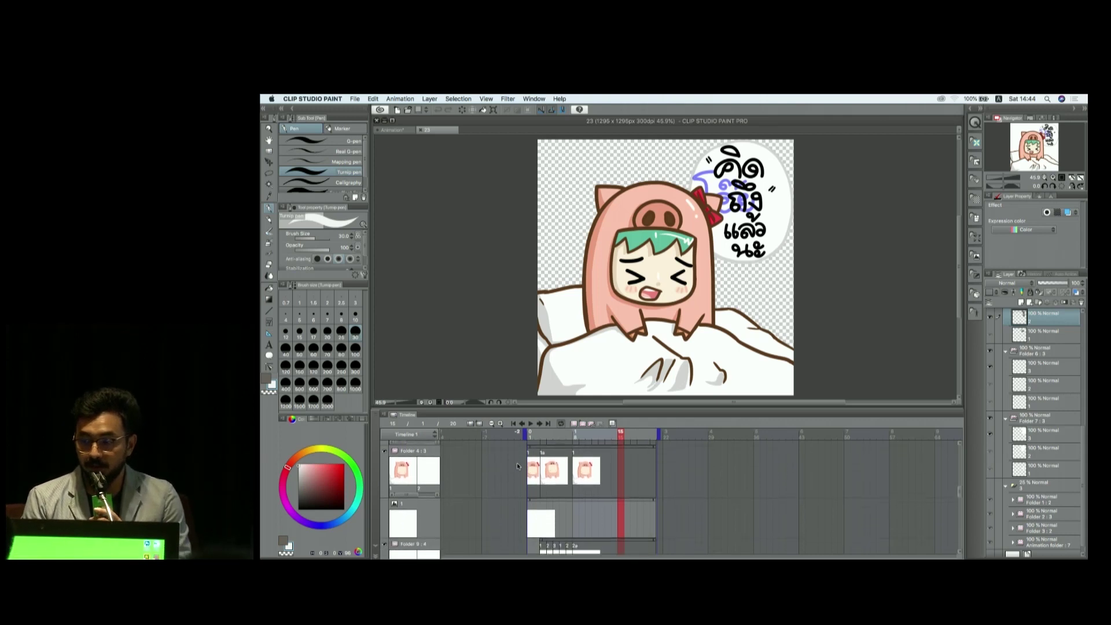
scroll(516, 461, down, 5)
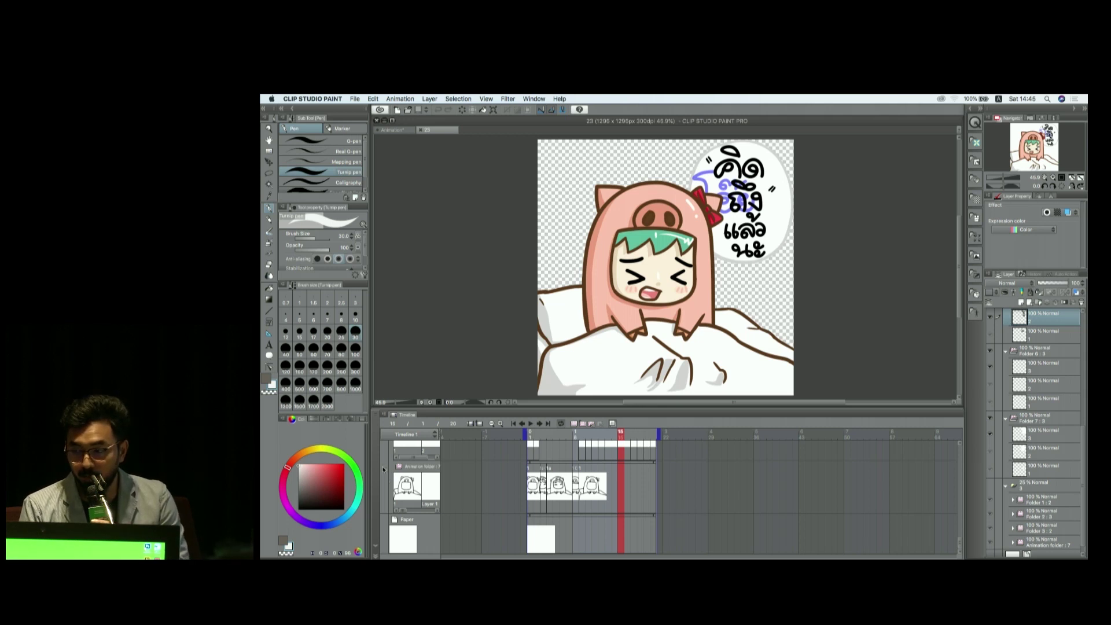
scroll(383, 468, up, 5)
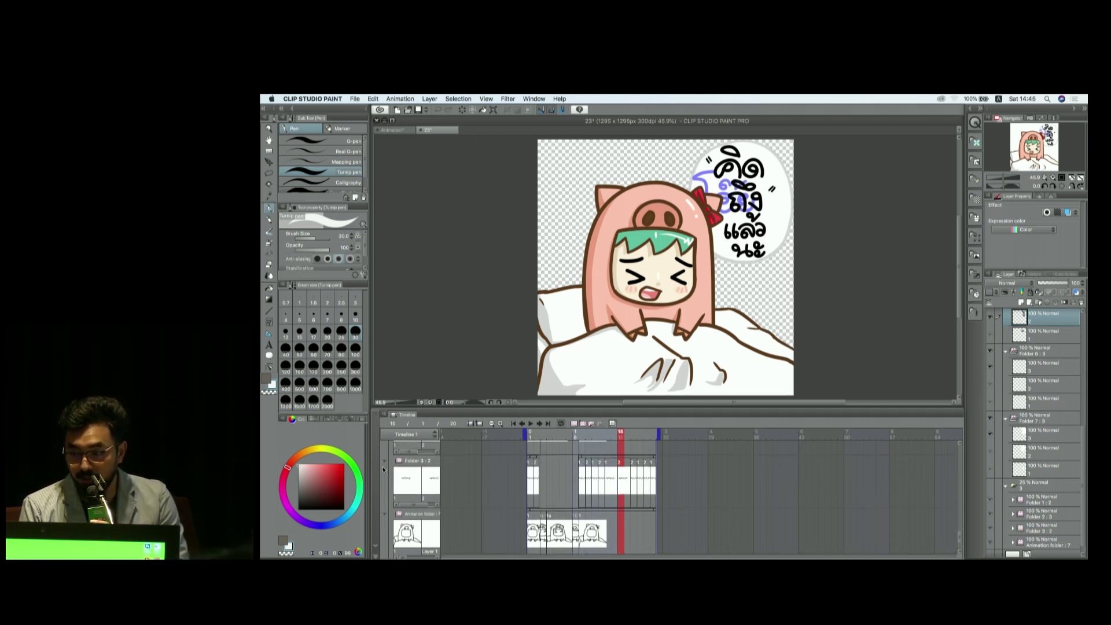
scroll(383, 468, up, 5)
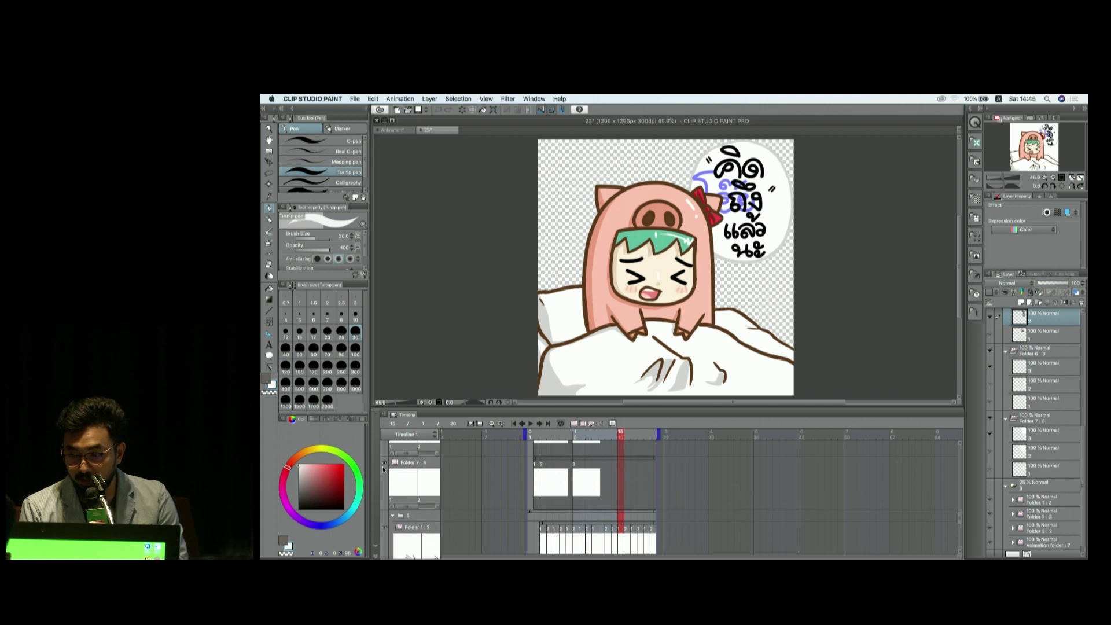
scroll(383, 468, up, 3)
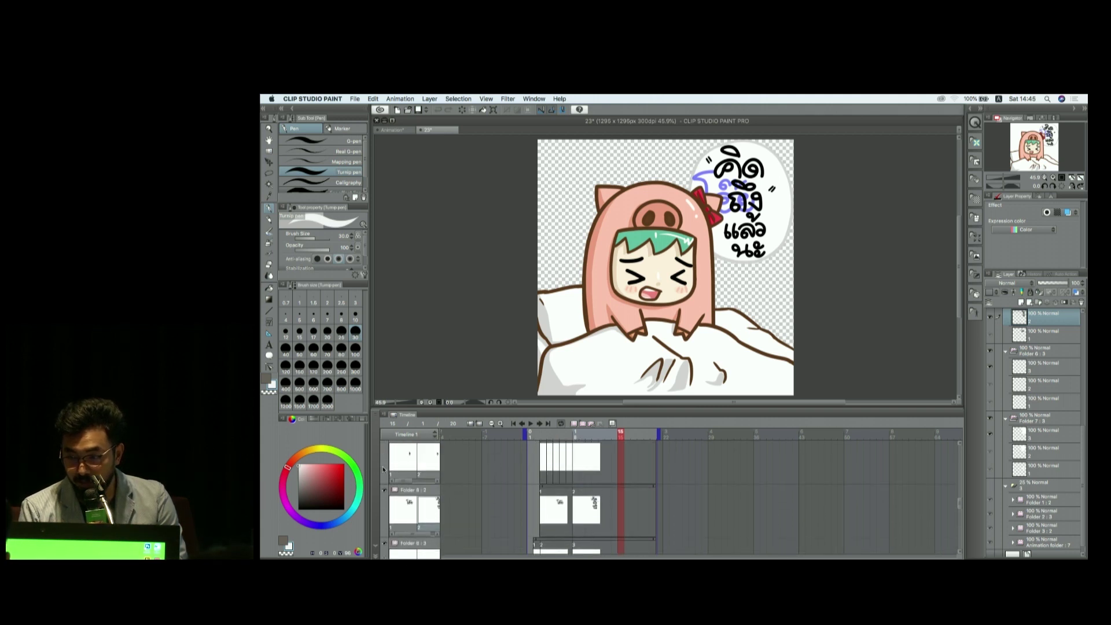
click(387, 492)
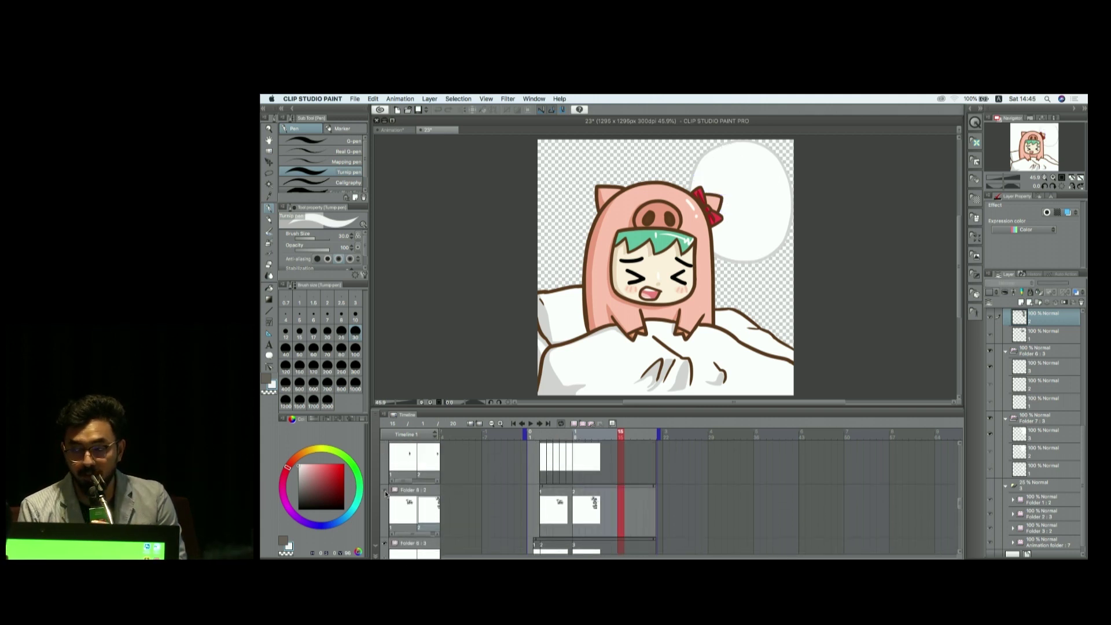
click(386, 493)
click(386, 493)
click(385, 493)
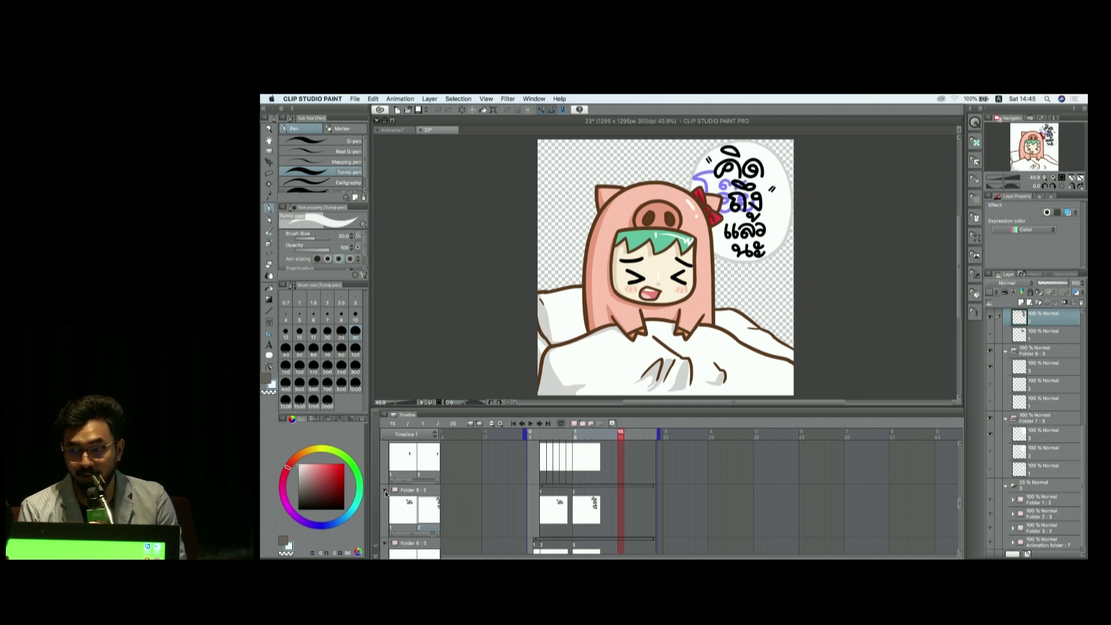
Toggle the visibility of Folder 9 in the timeline off and on to identify its content.
scroll(386, 493, up, 3)
click(385, 521)
click(385, 522)
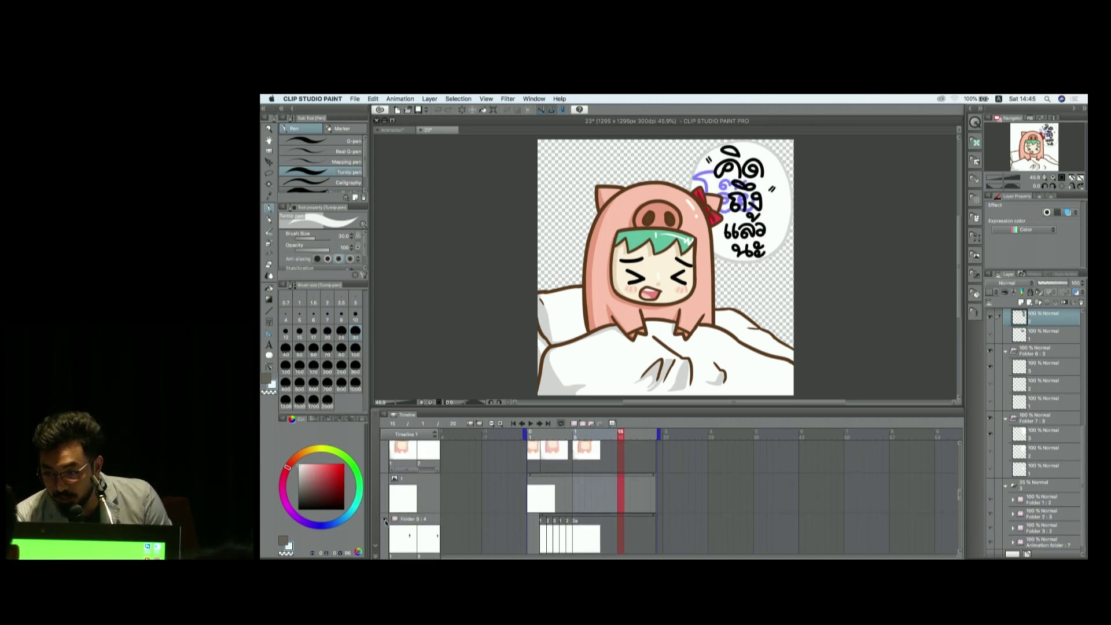
click(385, 521)
click(385, 521)
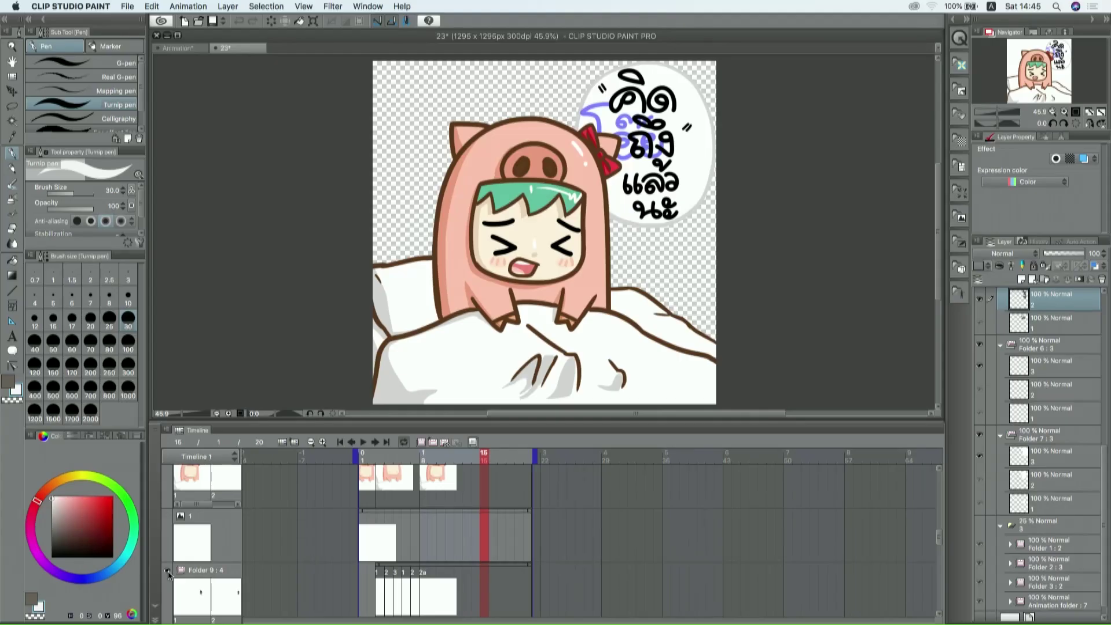
Examine the Folder 4, Hair Colors and Hair tracks in the timeline to see how the character is split.
scroll(170, 570, up, 2)
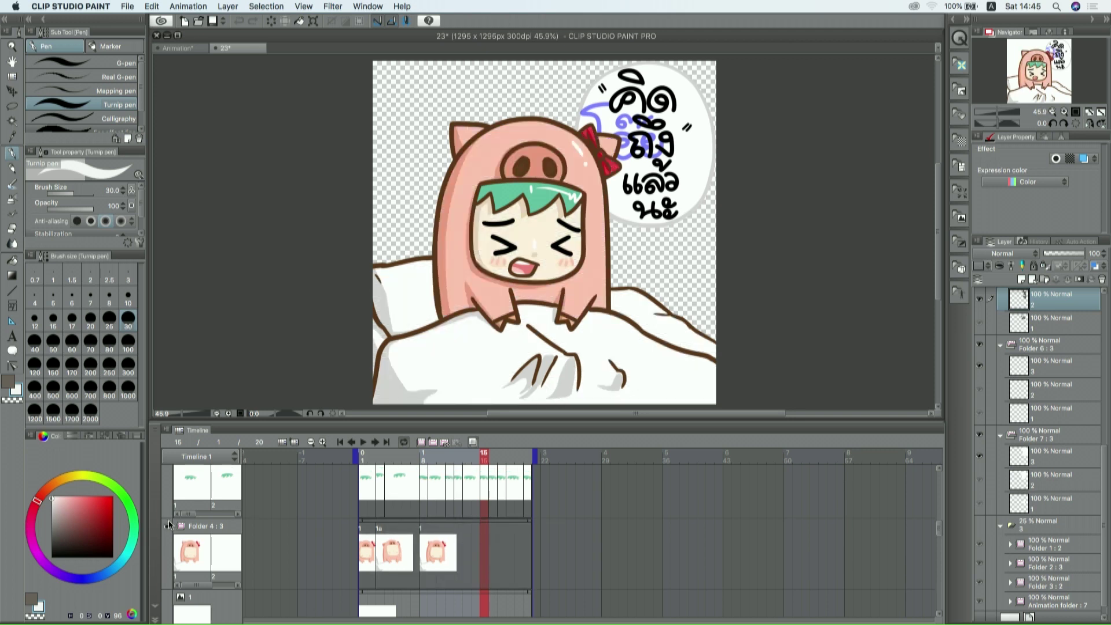
scroll(169, 521, up, 1)
scroll(168, 520, up, 3)
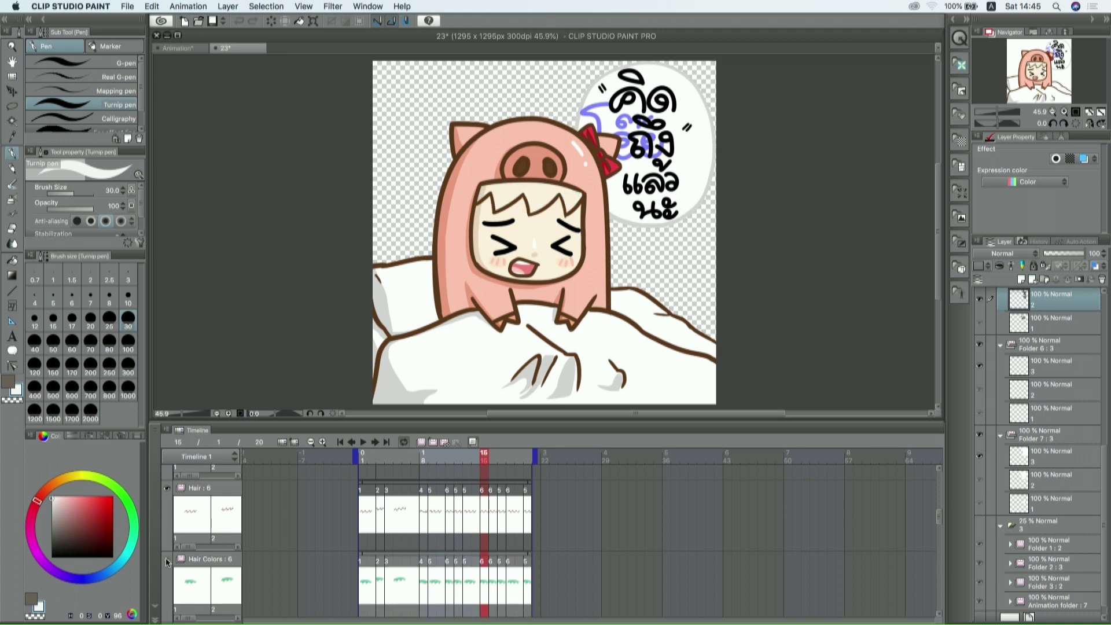
scroll(165, 557, up, 4)
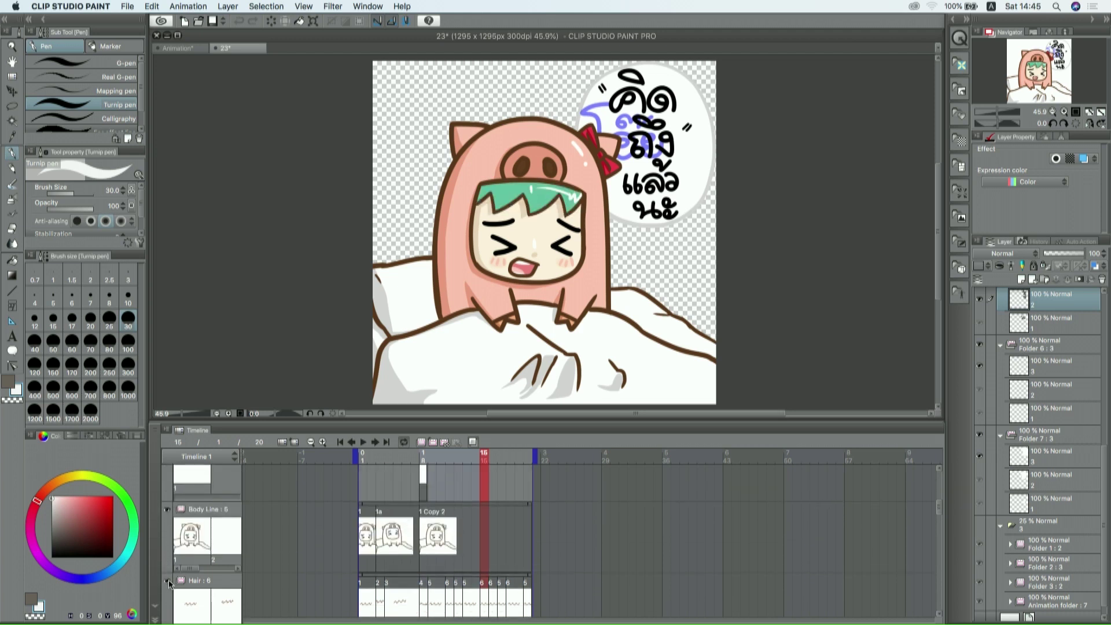
scroll(168, 580, up, 1)
Toggle the Body Line folder's visibility off and on, and examine the Mouth Colors, Mouth and Leg line tracks.
click(167, 534)
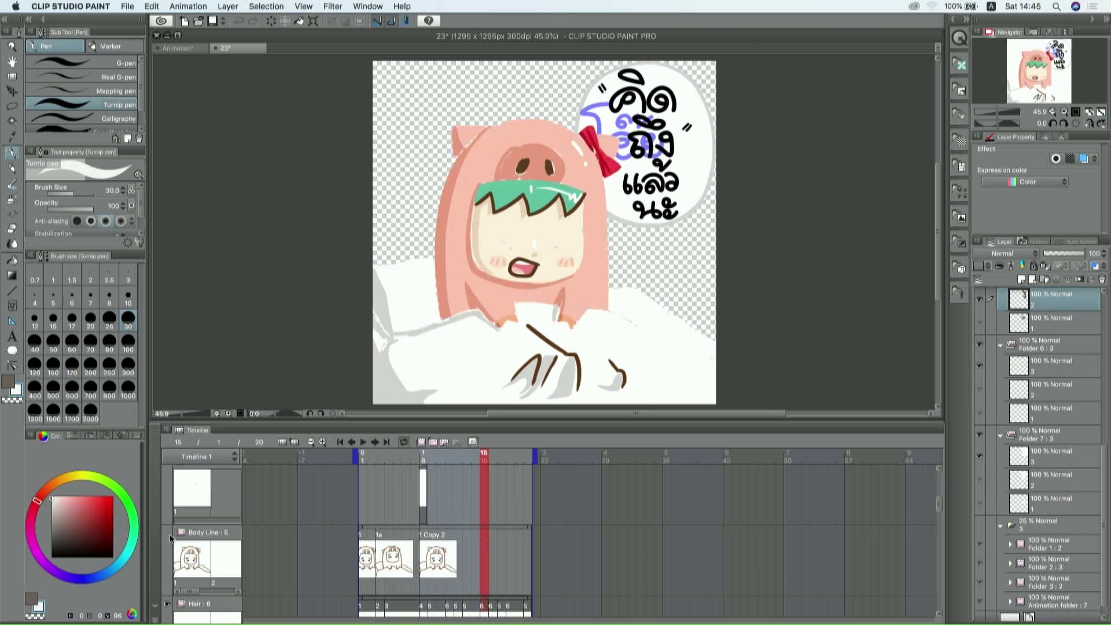
click(168, 534)
click(168, 534)
click(169, 534)
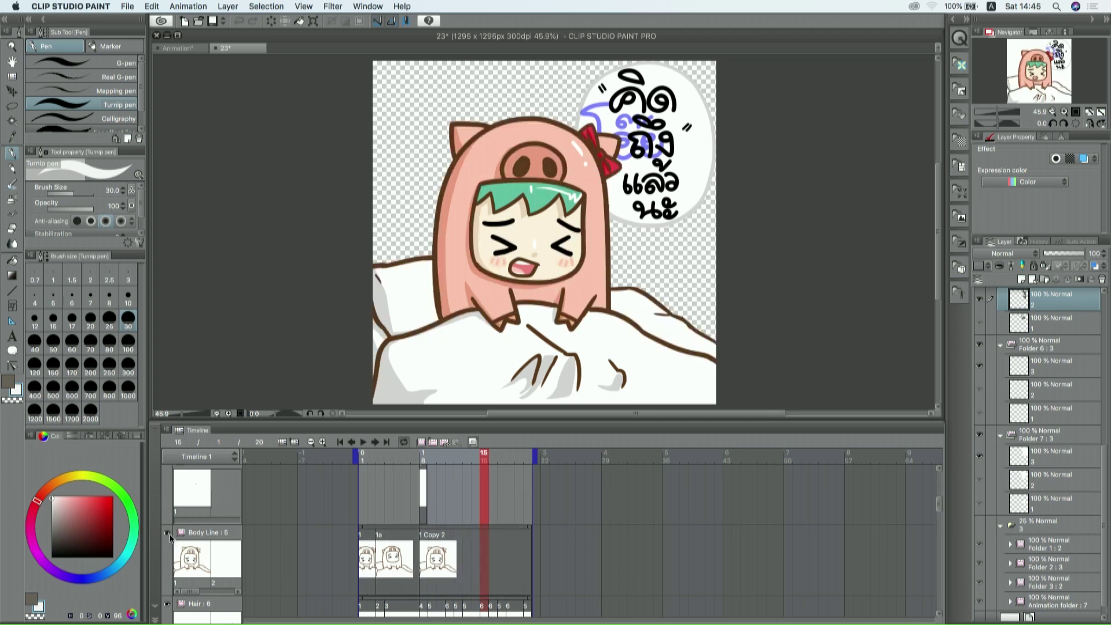
scroll(169, 537, up, 4)
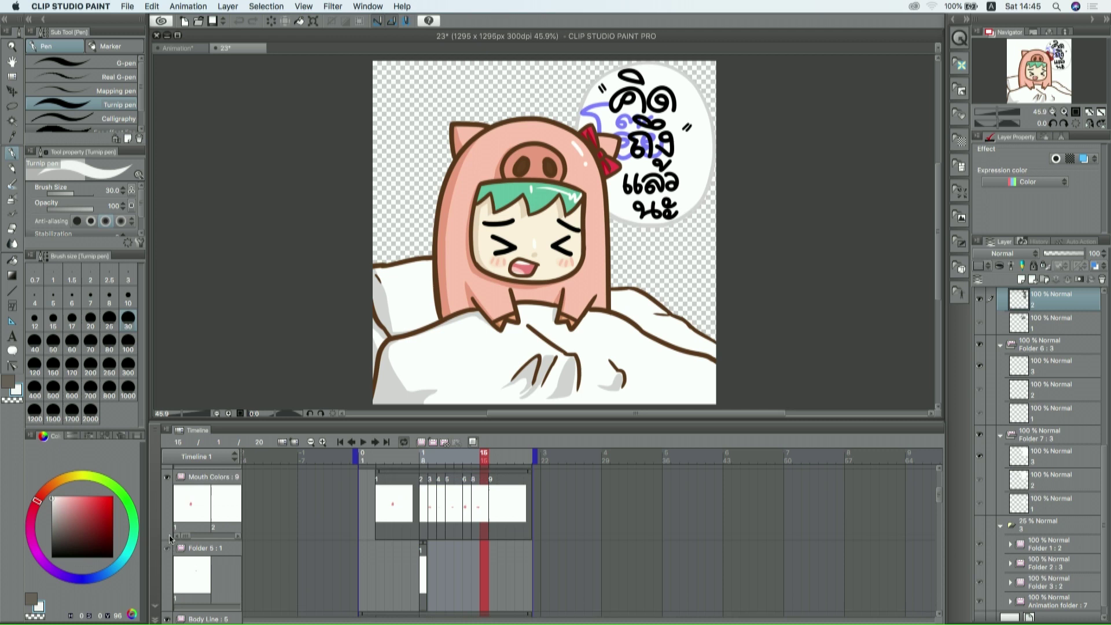
scroll(172, 530, up, 1)
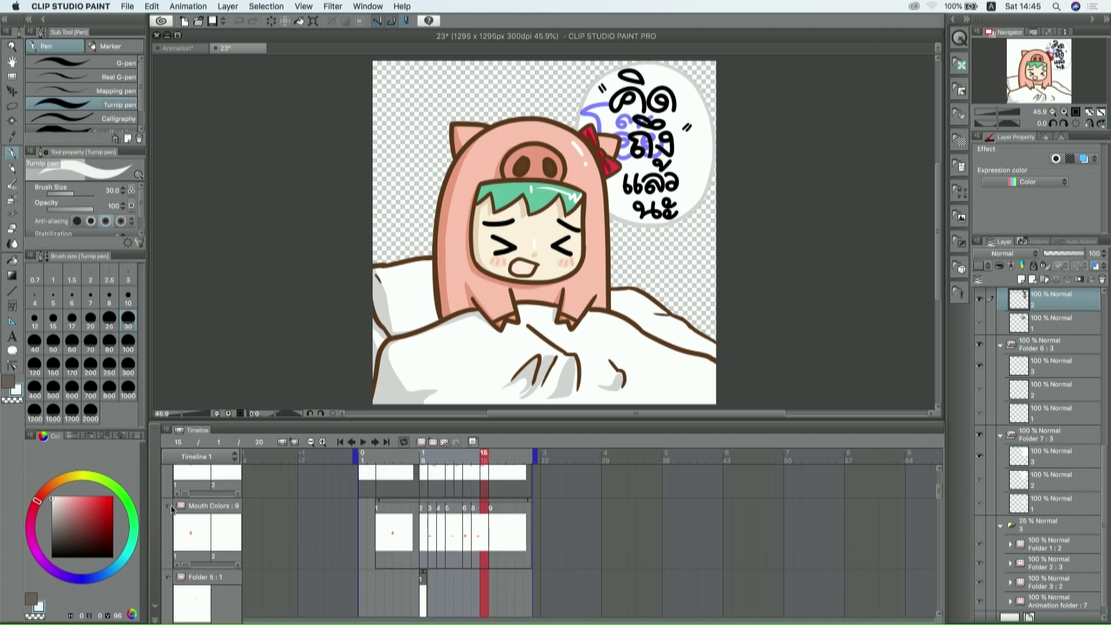
scroll(171, 505, up, 6)
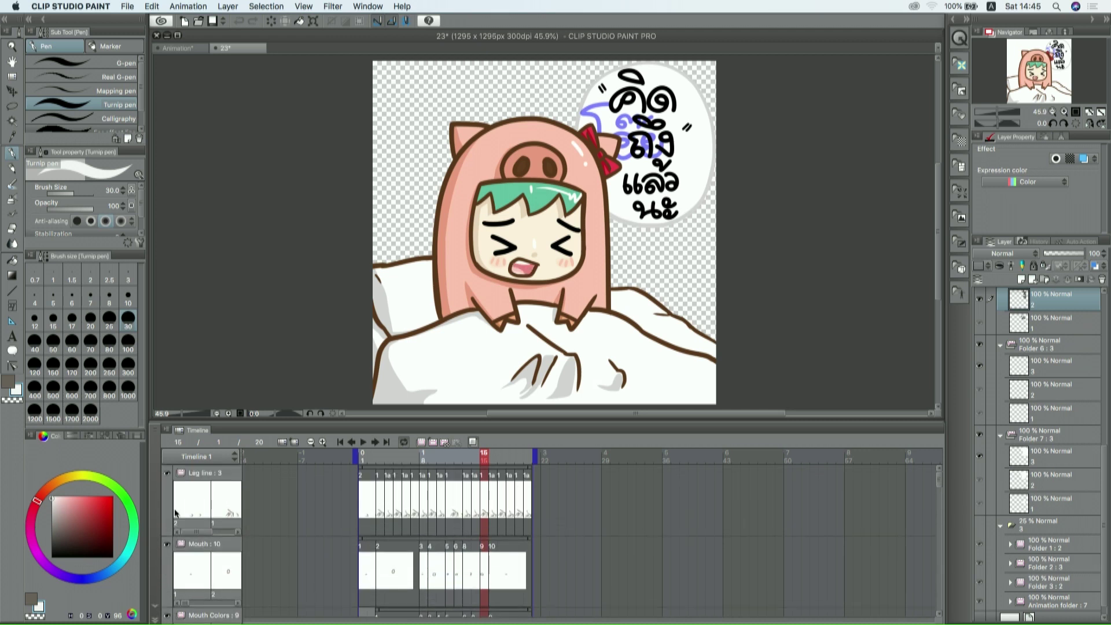
Play the pig character animation, stop playback, and close document 23 without saving changes.
click(361, 442)
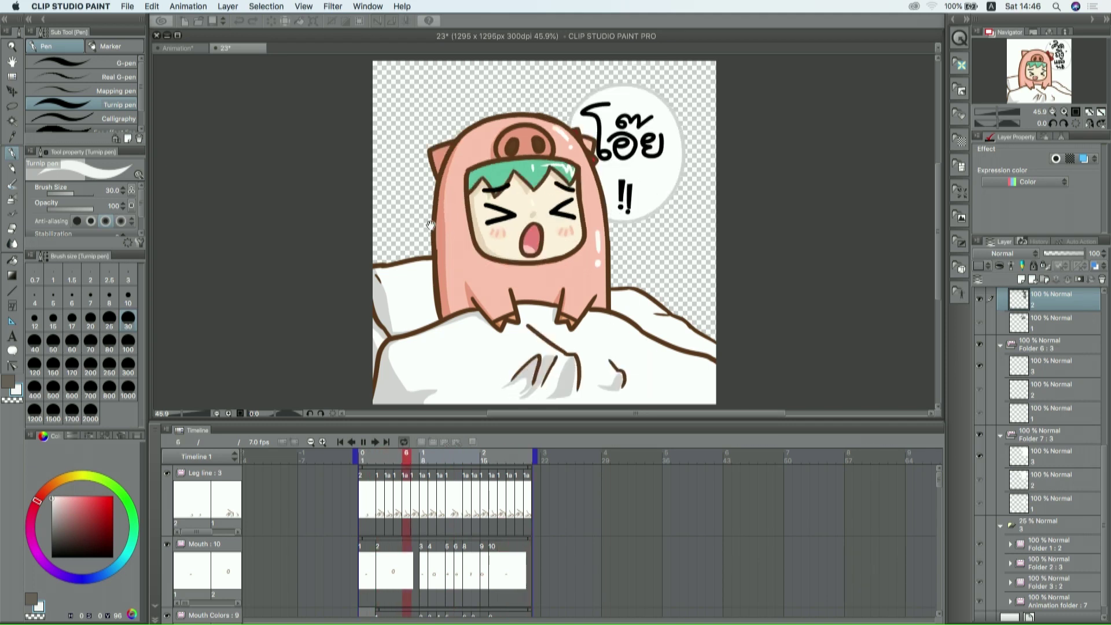
key(space)
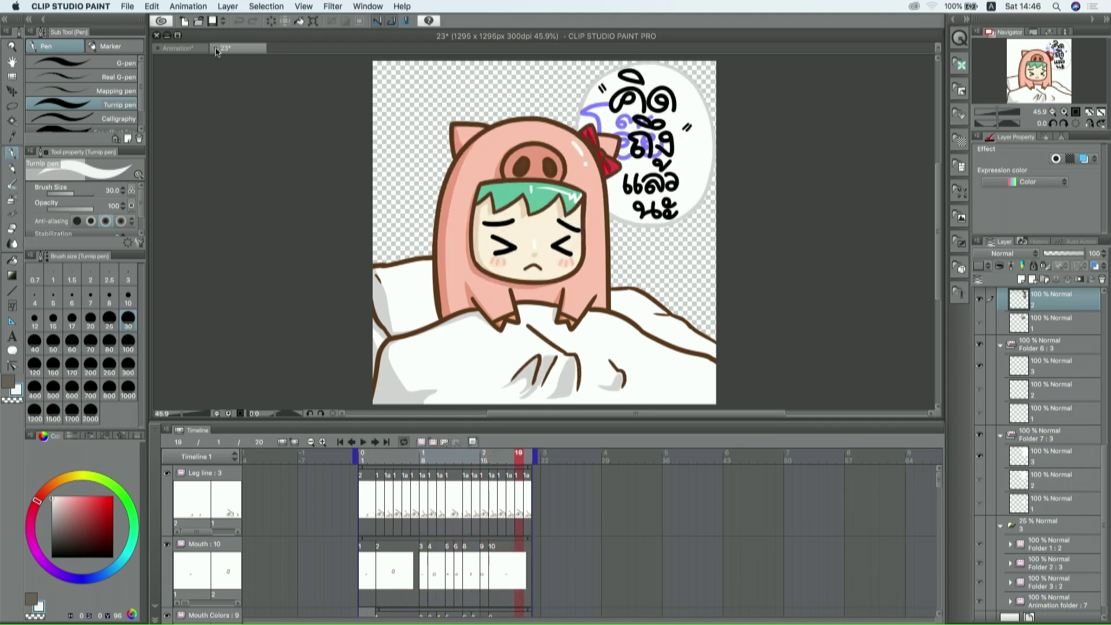
click(216, 49)
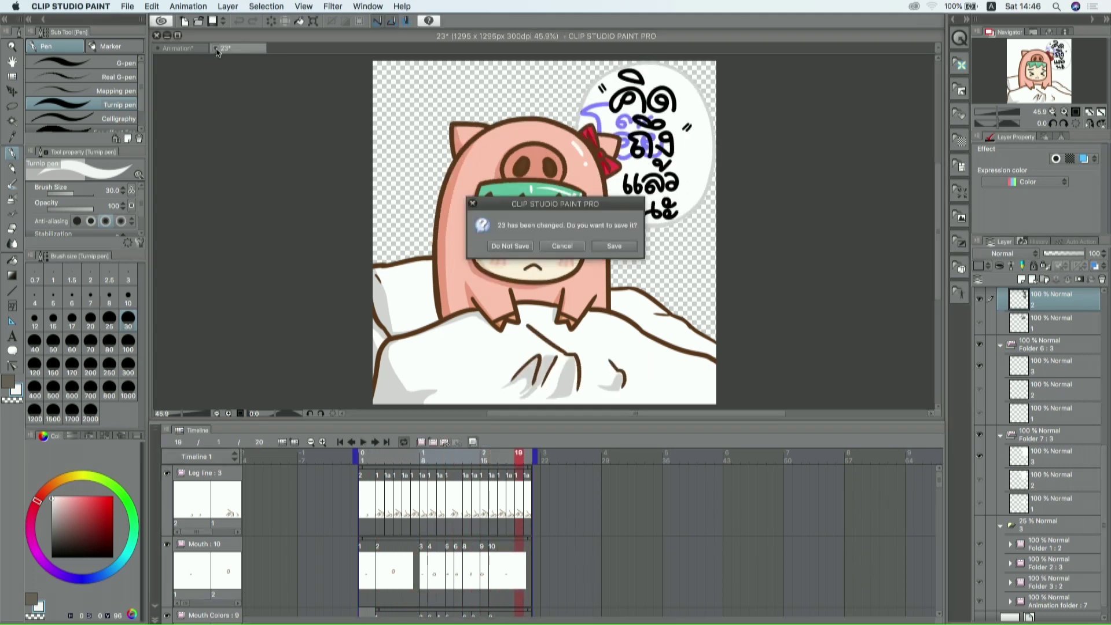
click(510, 251)
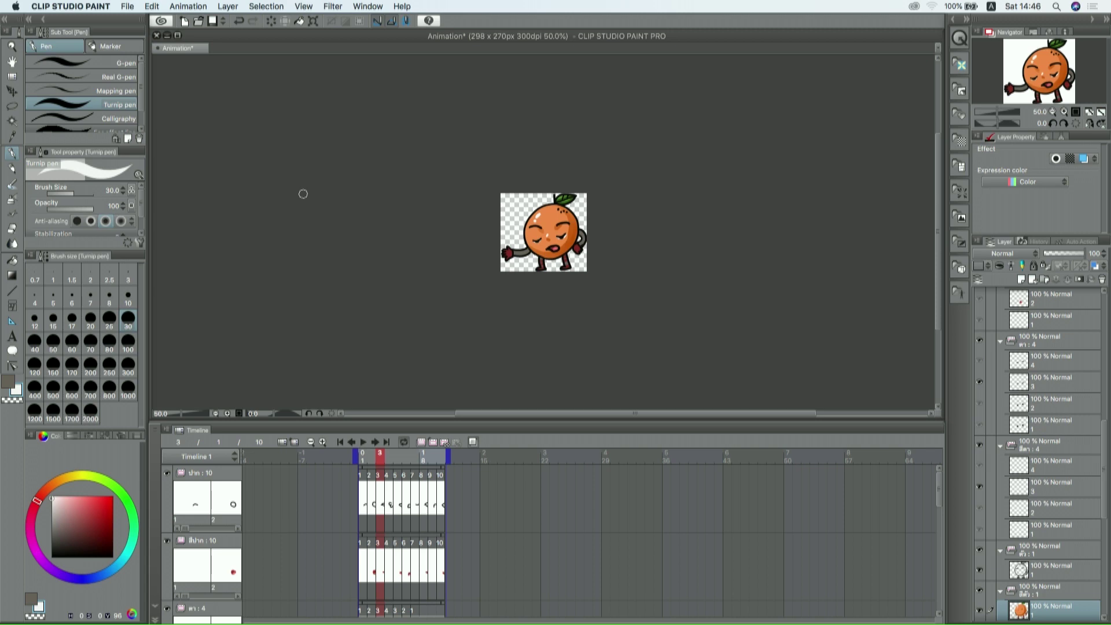
Switch to the Finder window with the exported PNG frames, and reposition and resize it on the desktop.
key(ctrl+Up)
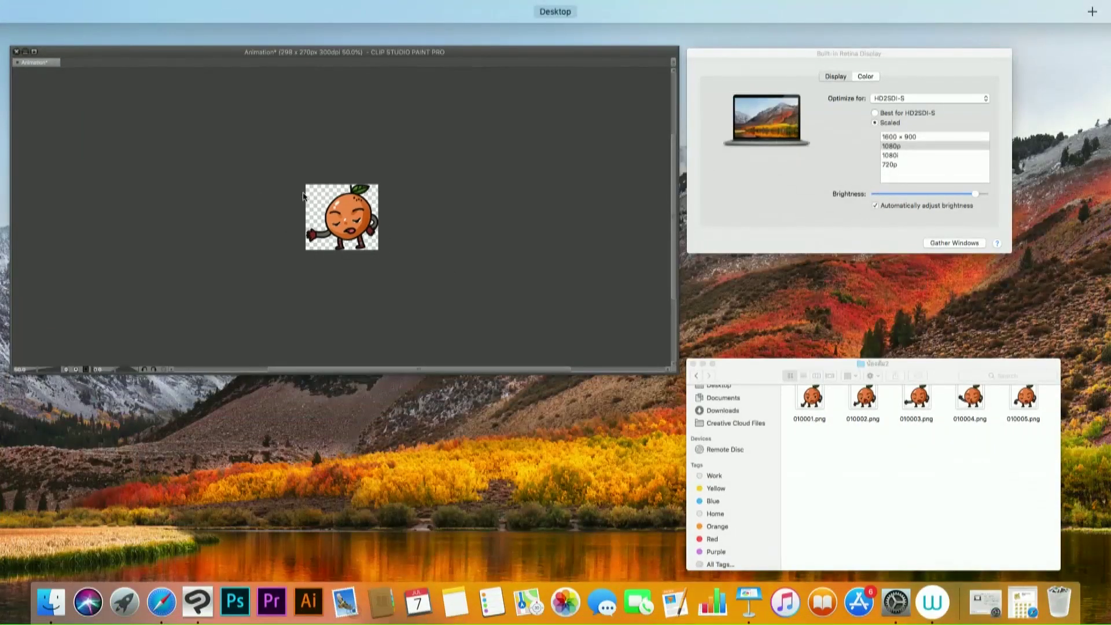
click(778, 505)
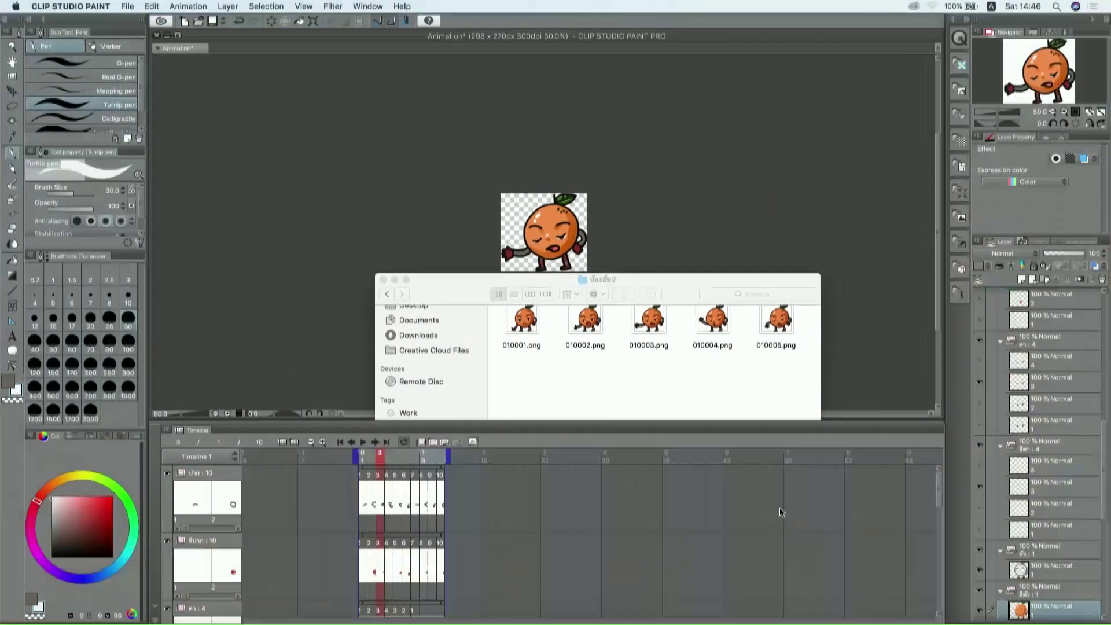
drag(425, 283, 197, 84)
drag(585, 326, 623, 507)
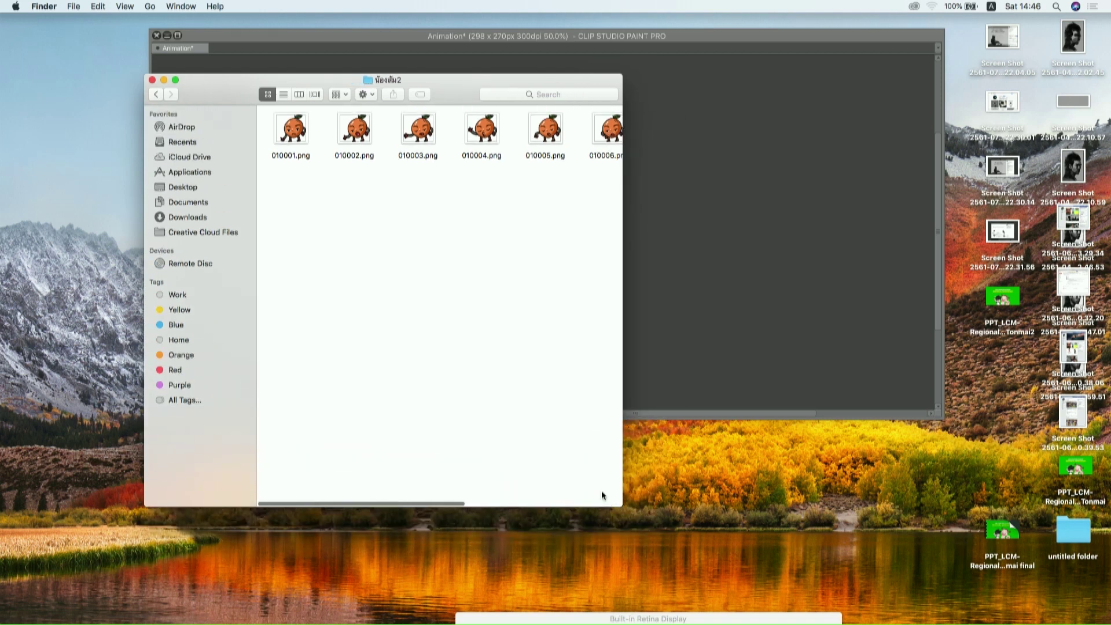
Minimize the orange character's Animation document window and return to the Finder window with the exported frames.
click(836, 46)
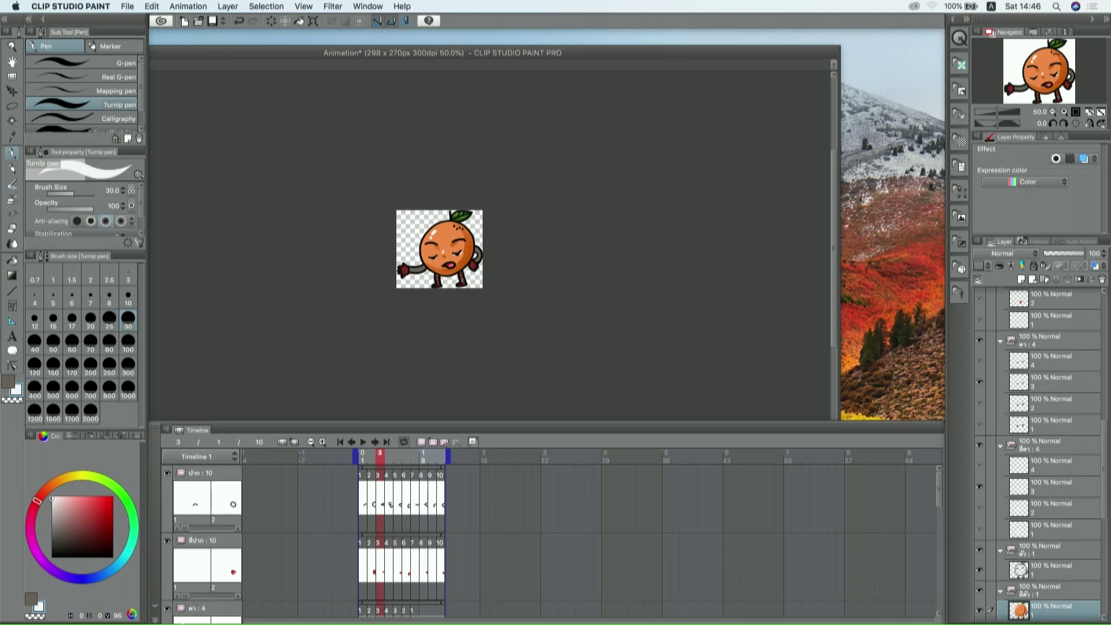
mouse_move(197, 604)
click(891, 249)
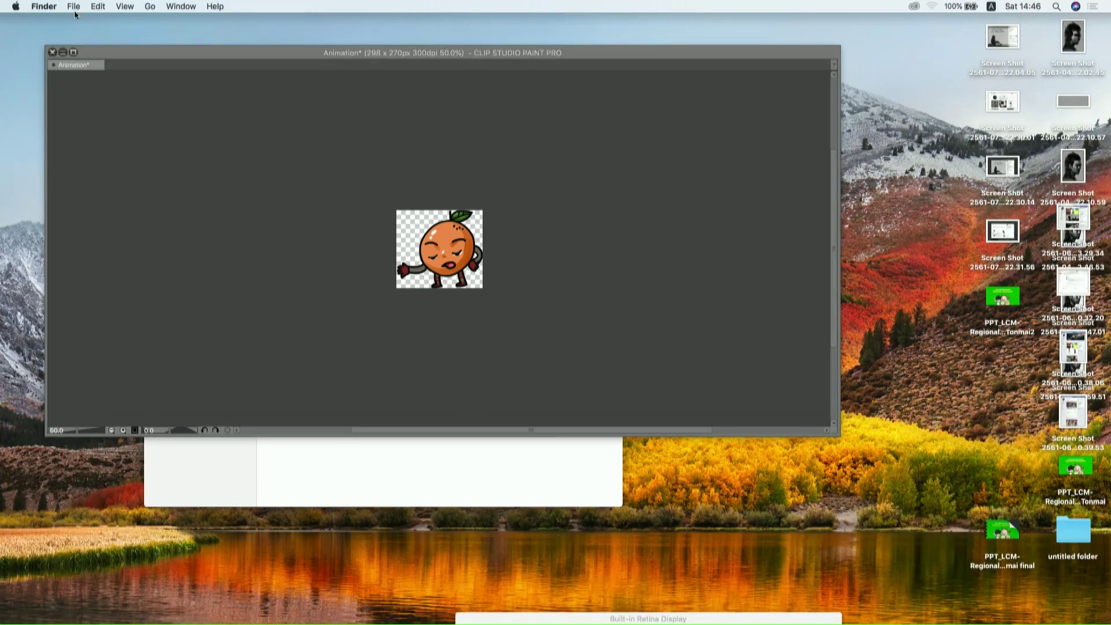
click(65, 51)
click(162, 54)
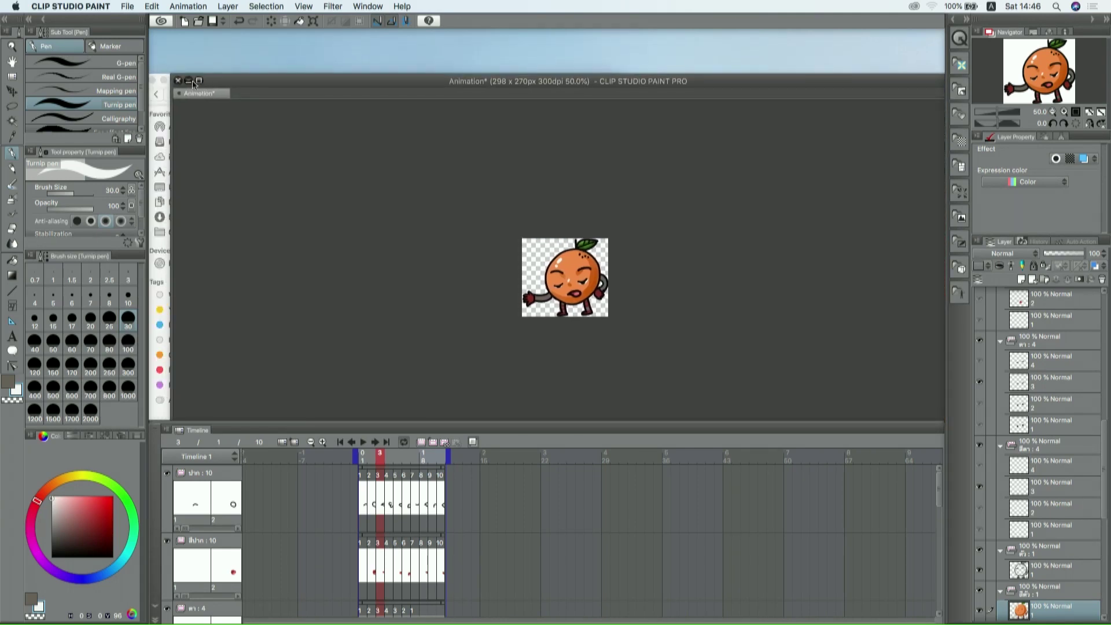
click(190, 81)
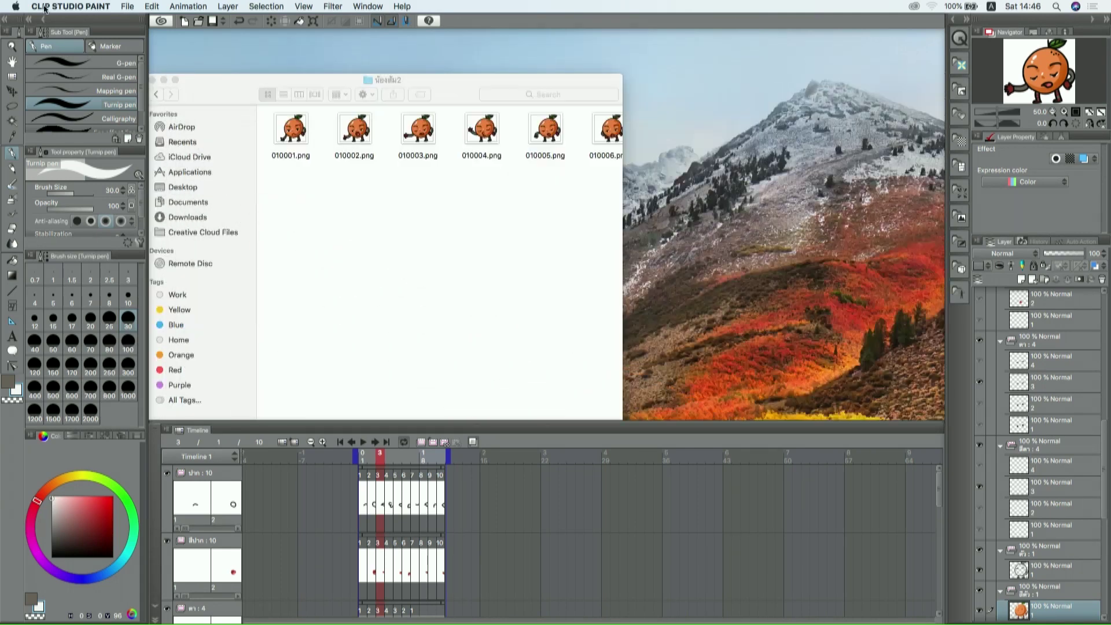
click(256, 85)
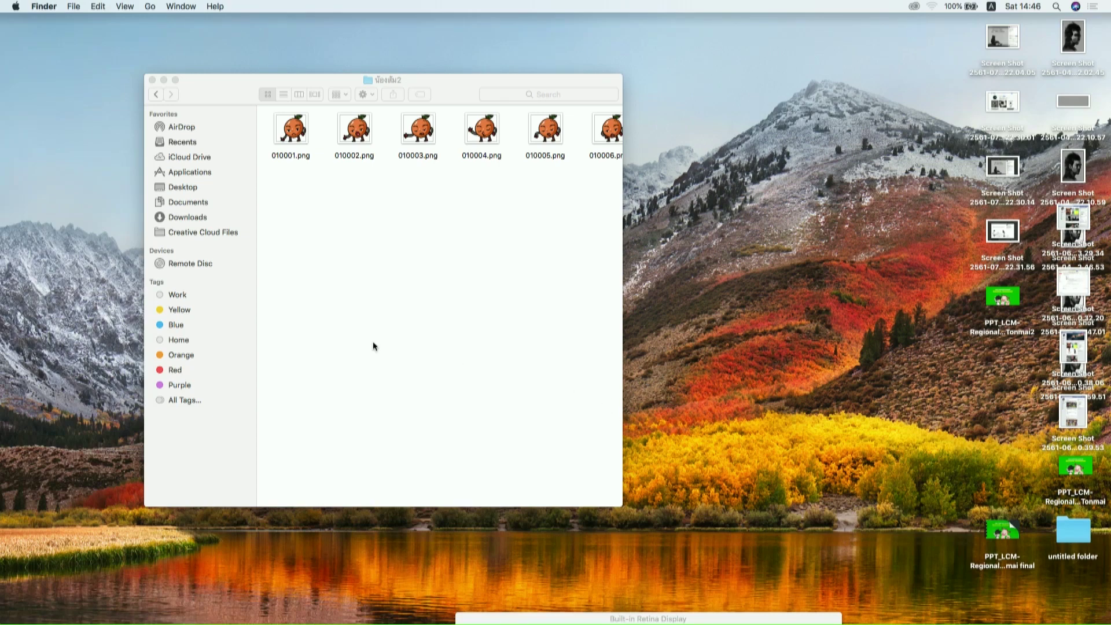
Switch to Safari, then reposition and widen its window showing the LINE Creators Market page.
mouse_move(120, 618)
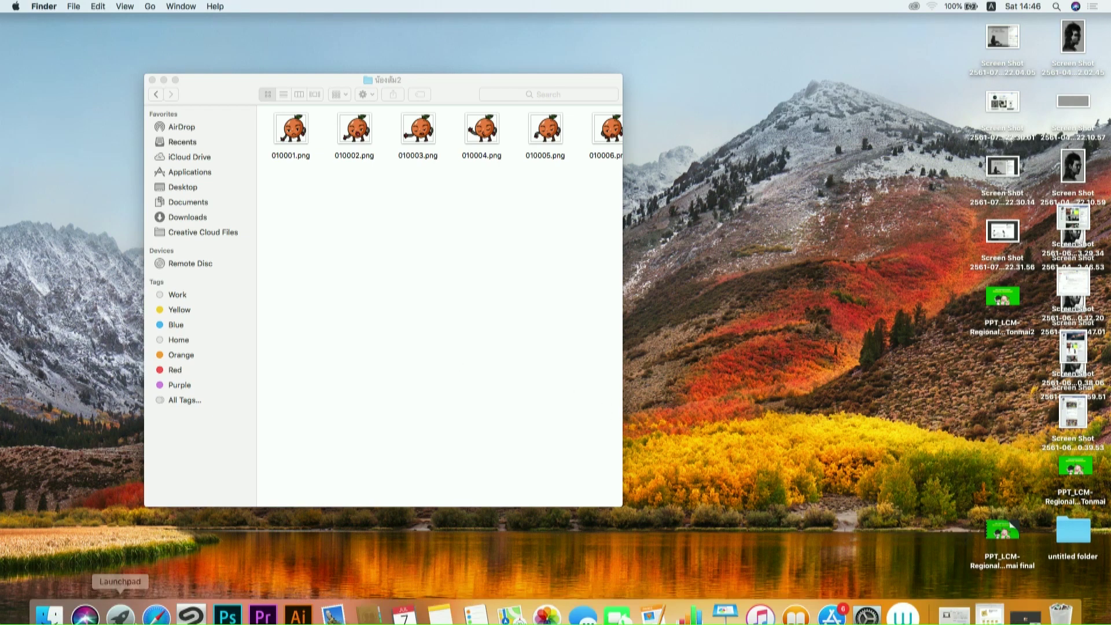
click(156, 604)
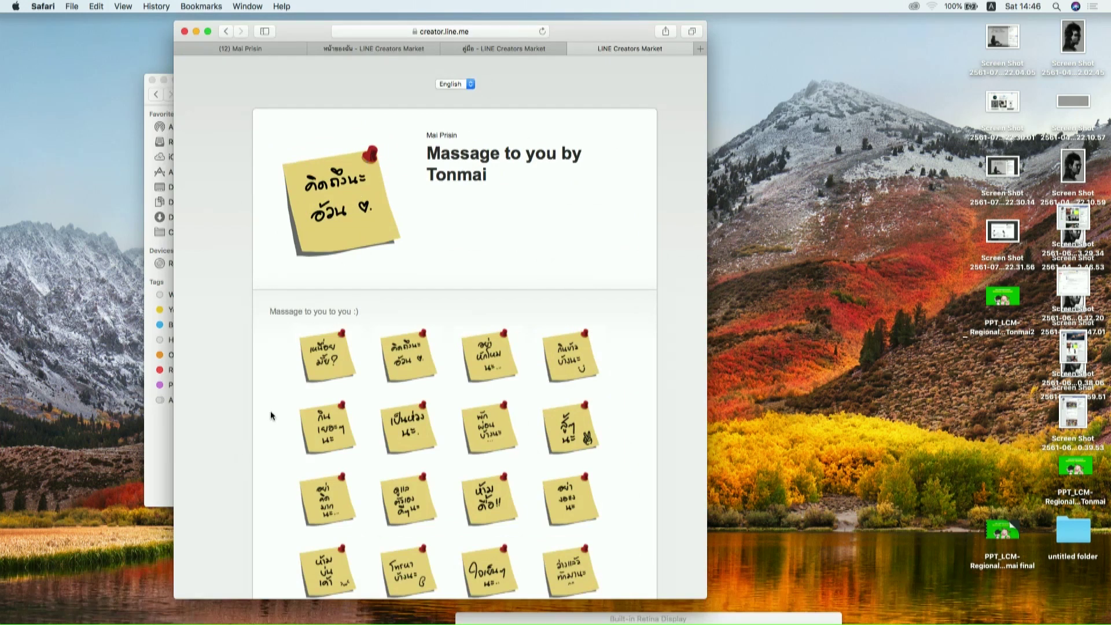
drag(586, 48, 549, 41)
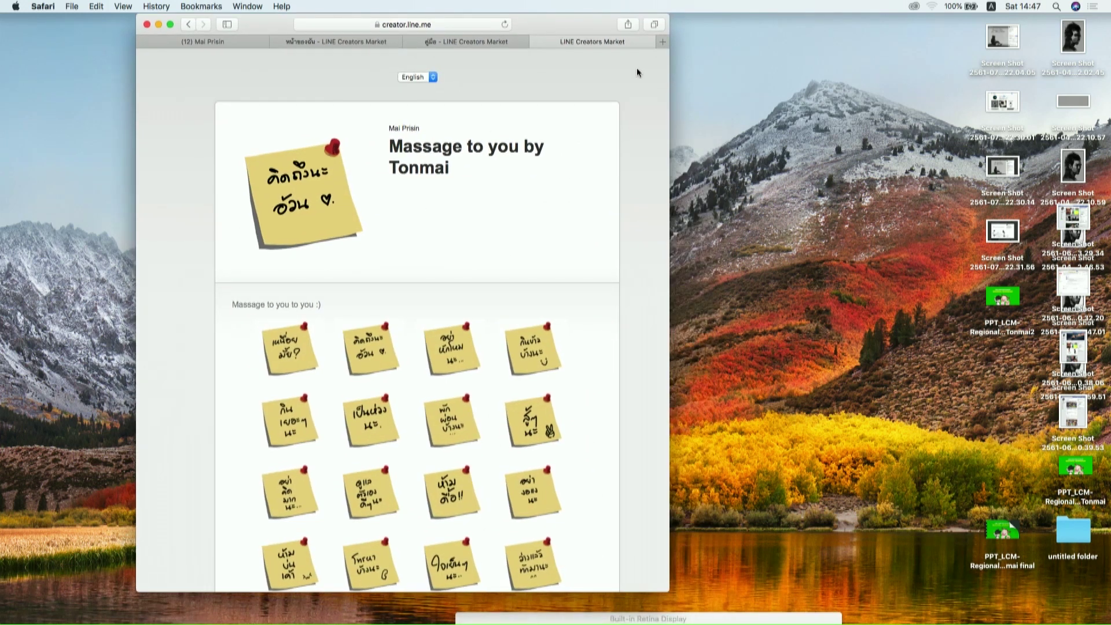
drag(670, 61, 770, 91)
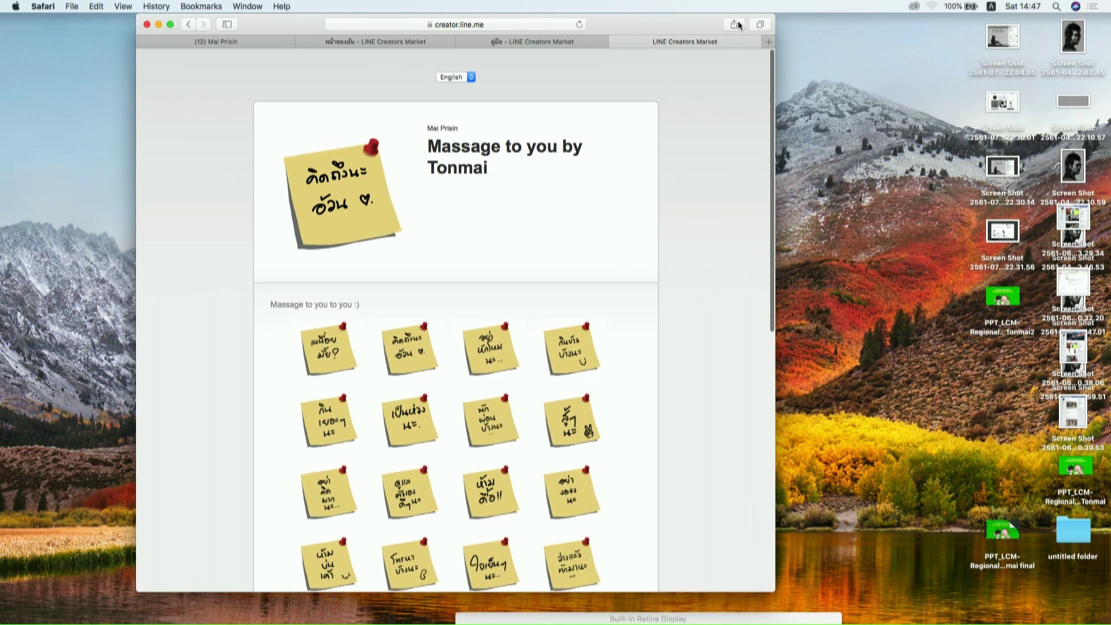
Close the sticker preview tab and open a new blank tab beside the LINE creation guidelines.
click(616, 41)
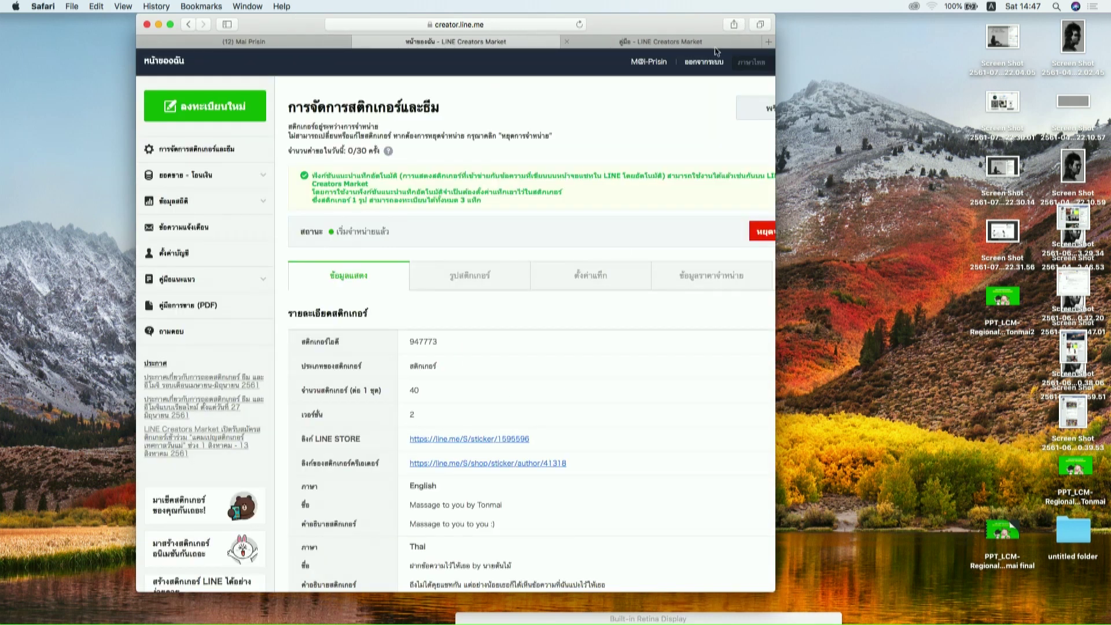
click(726, 42)
click(733, 25)
click(692, 27)
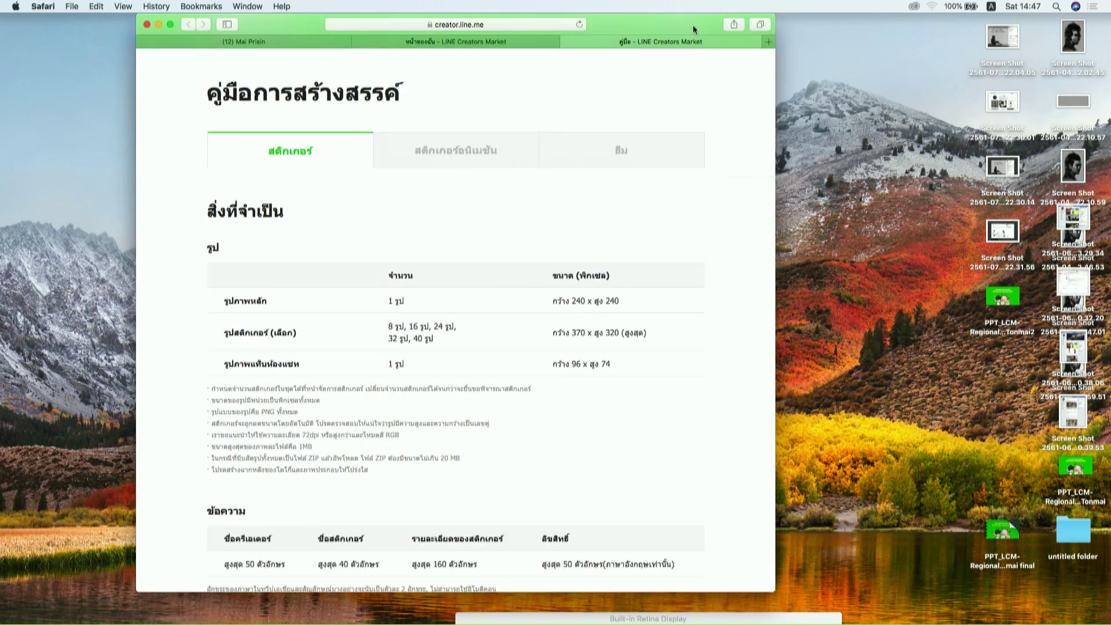
click(767, 43)
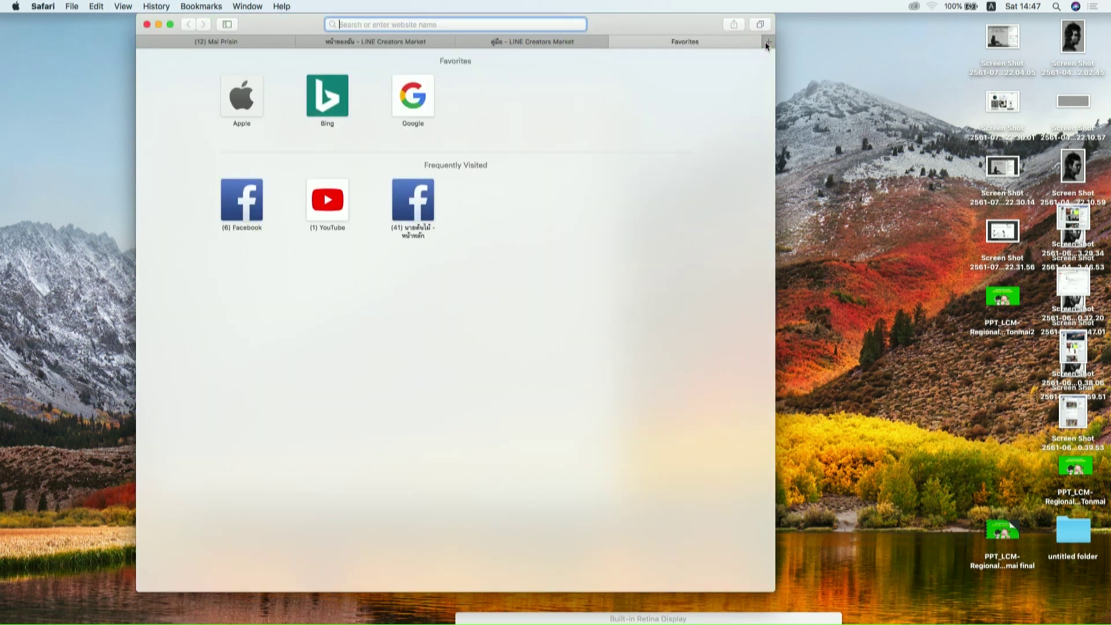
click(582, 91)
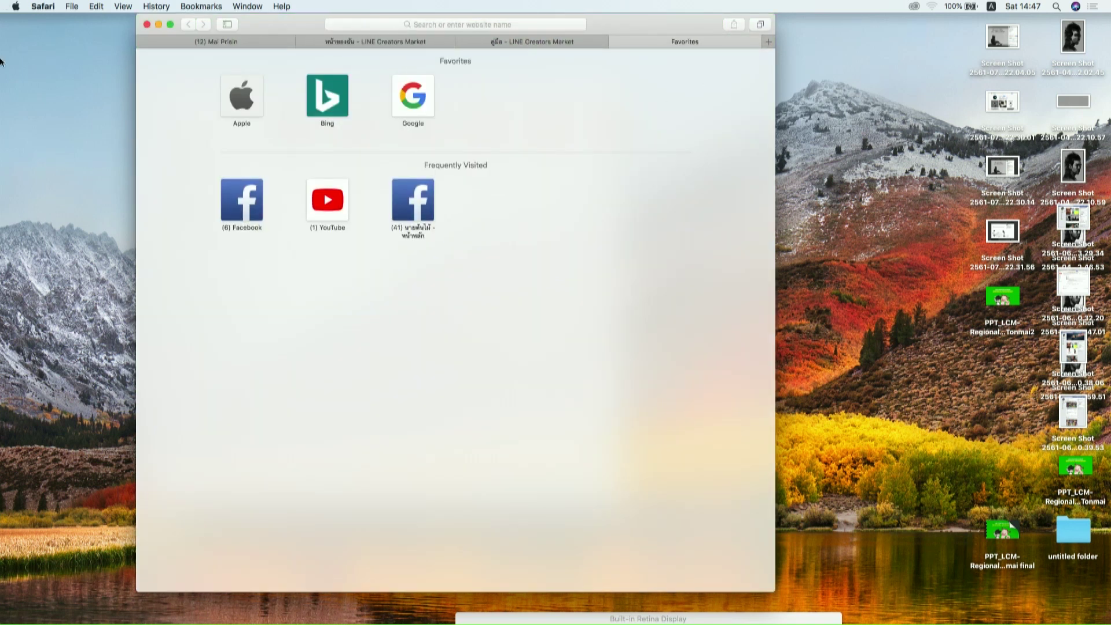
Switch to Finder, open the Downloads folder in a new tab, and launch APNGb-v2.0.1 from it.
click(50, 601)
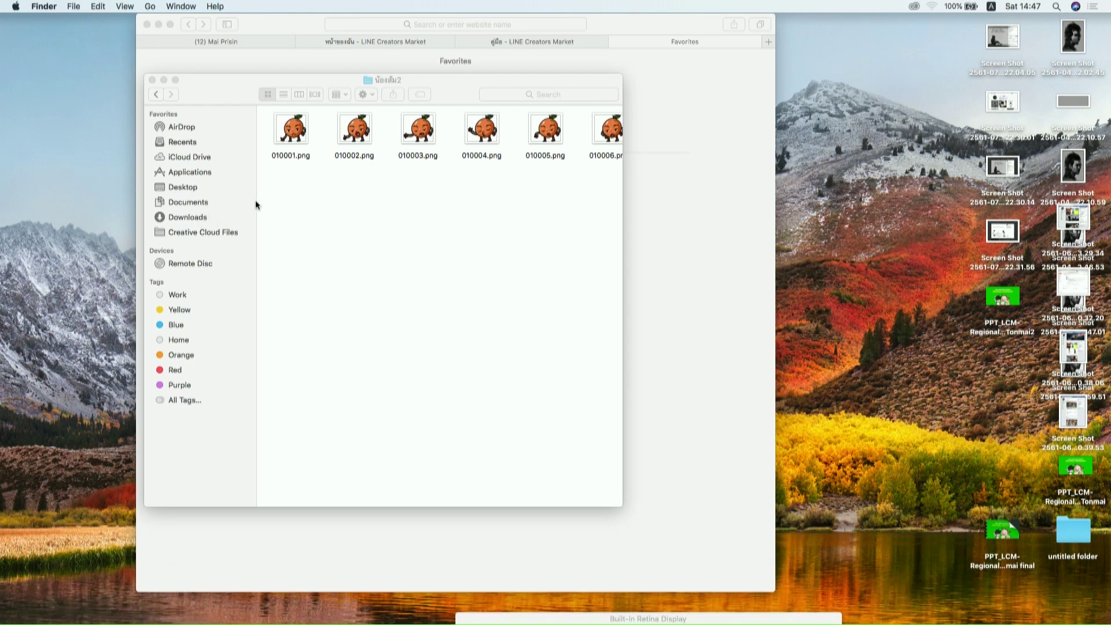
right_click(182, 218)
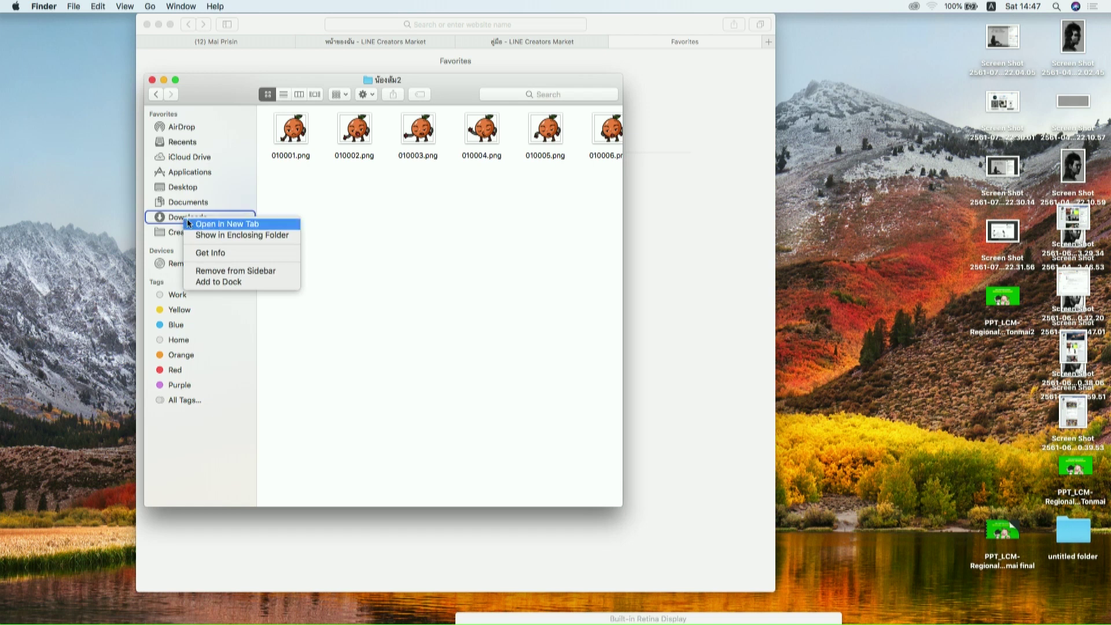
click(194, 225)
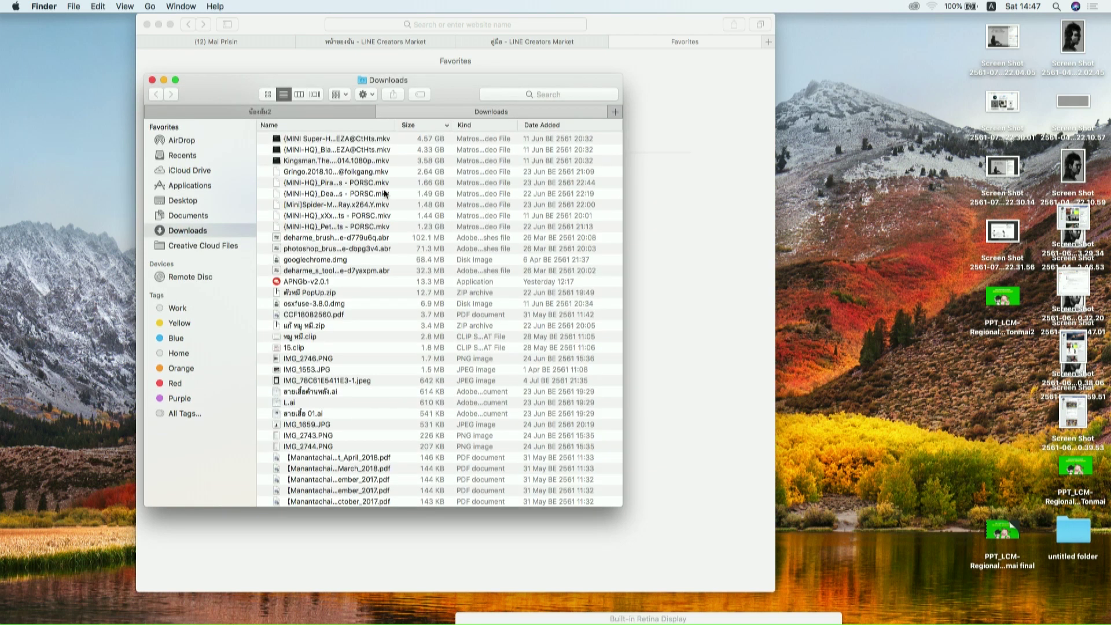
double_click(328, 283)
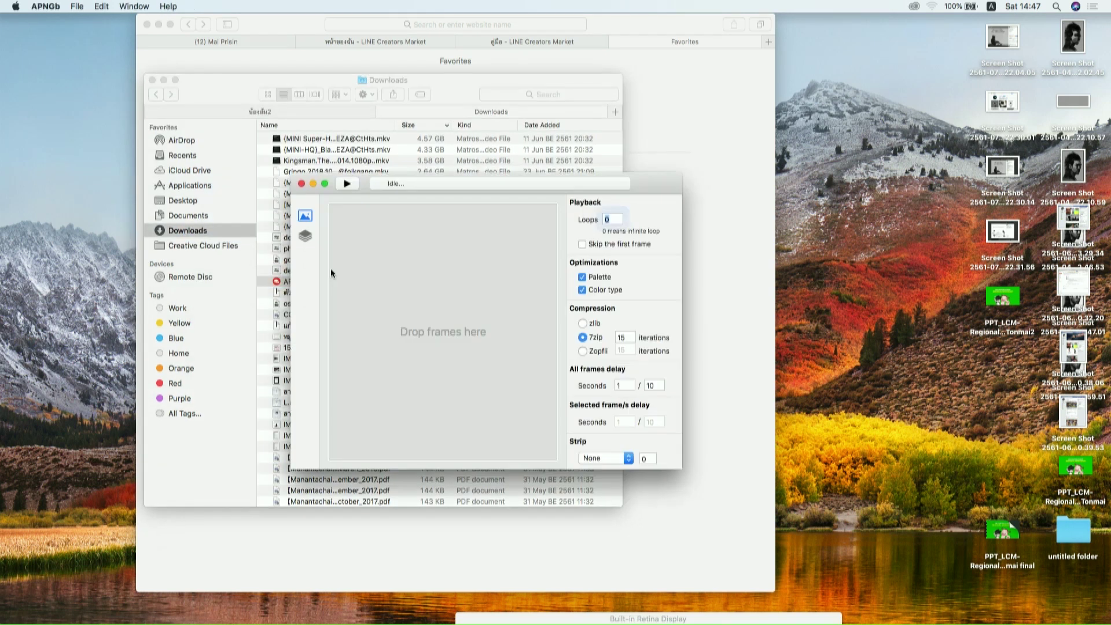
Arrange the APNGb and Finder windows side by side, and show the น้องส้ม2 folder with the exported frames.
drag(370, 184, 645, 212)
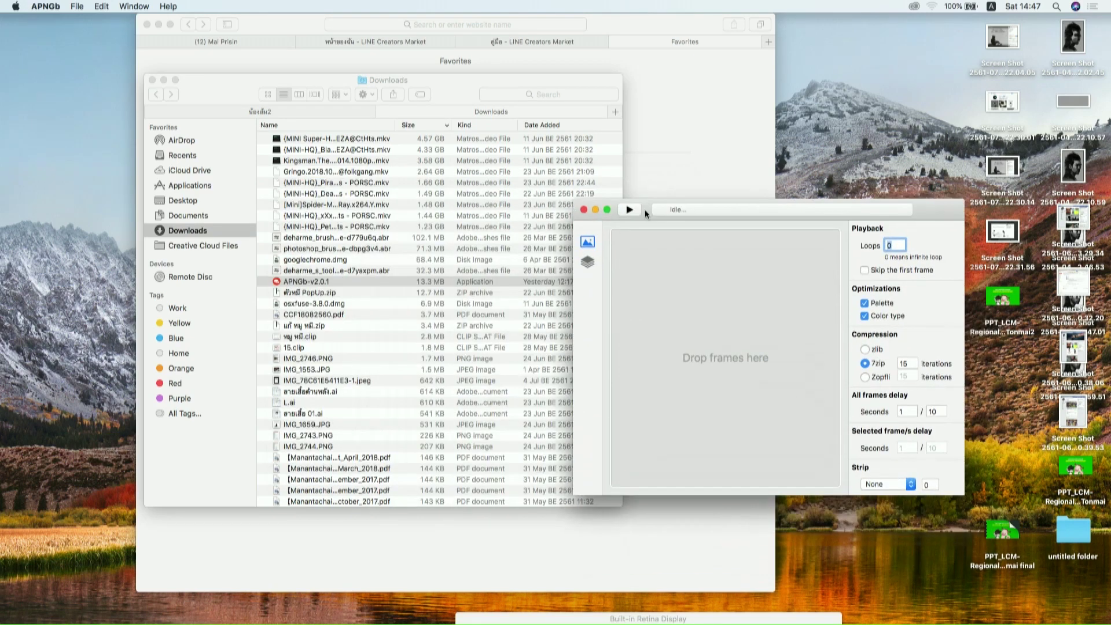
click(305, 56)
drag(264, 44, 107, 229)
click(224, 87)
drag(224, 87, 126, 158)
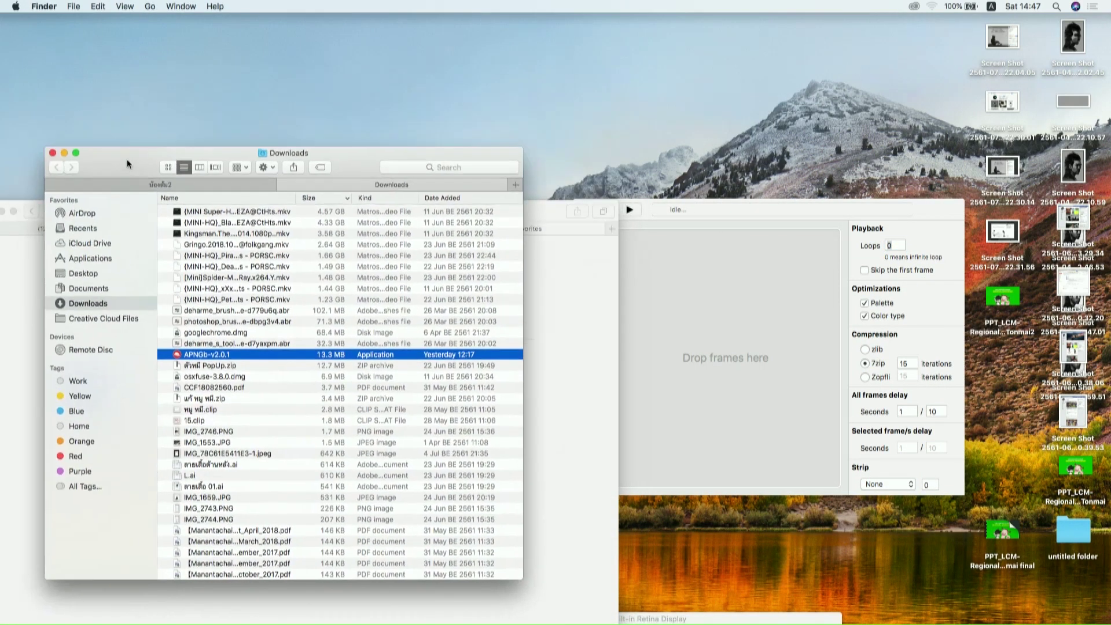
click(140, 185)
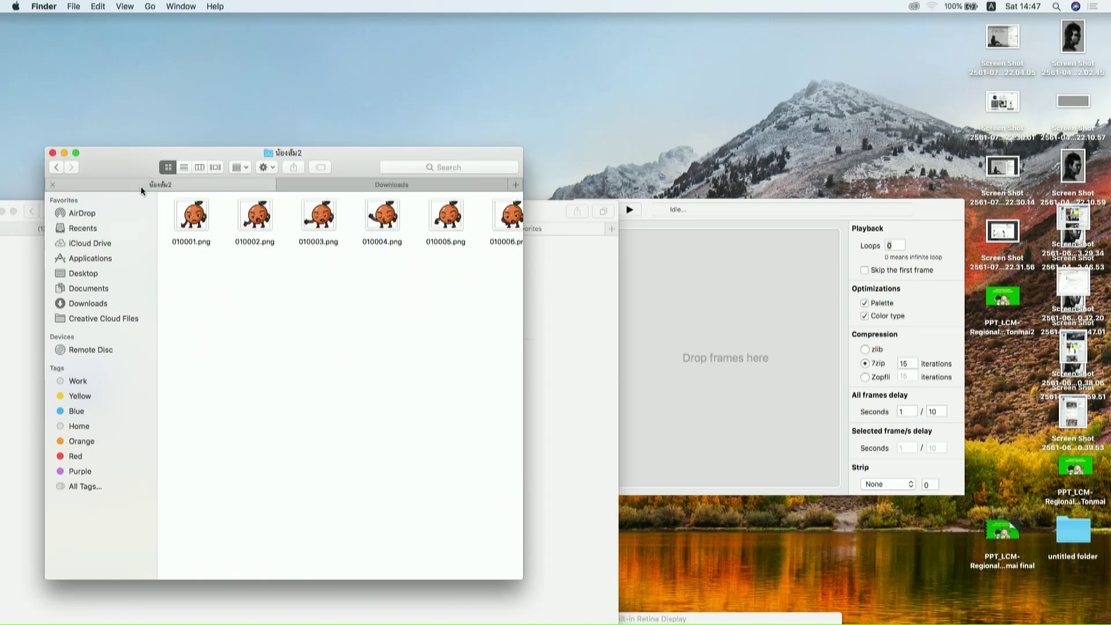